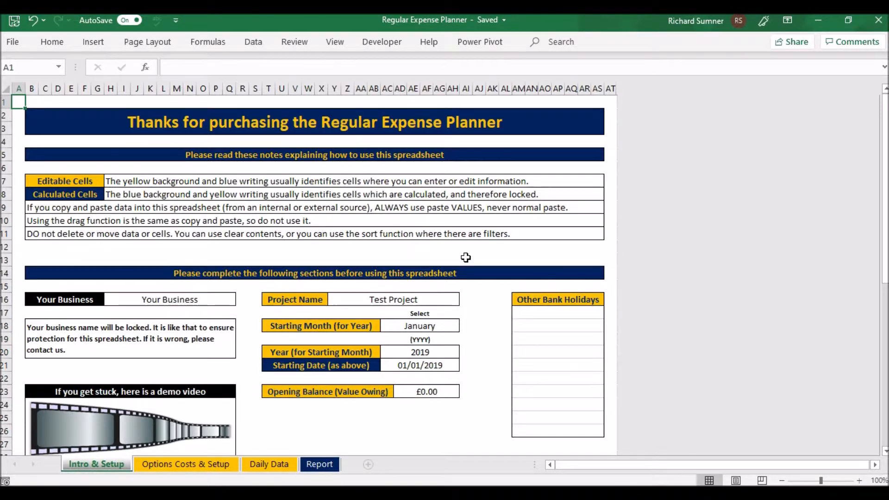
- Review the starting month, year, starting date and opening balance fields on the Intro & Setup sheet
scroll(465, 257, down, 3)
scroll(466, 257, up, 3)
click(428, 325)
click(466, 326)
click(465, 326)
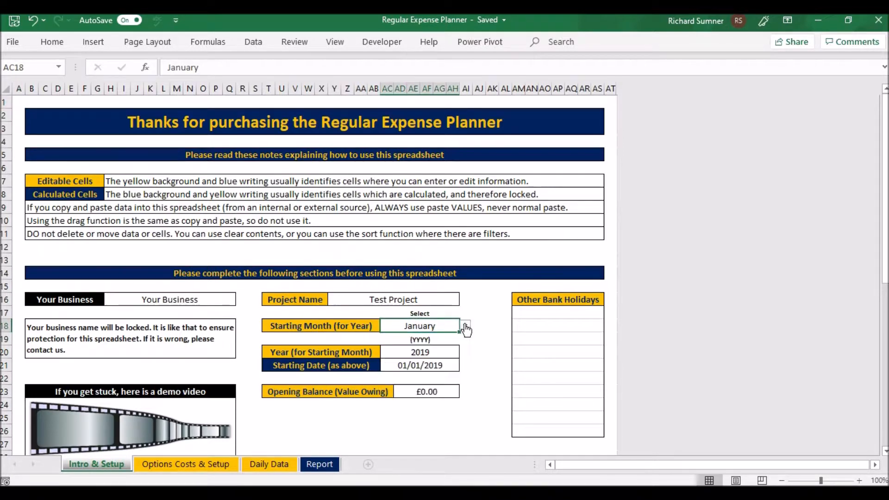
click(440, 352)
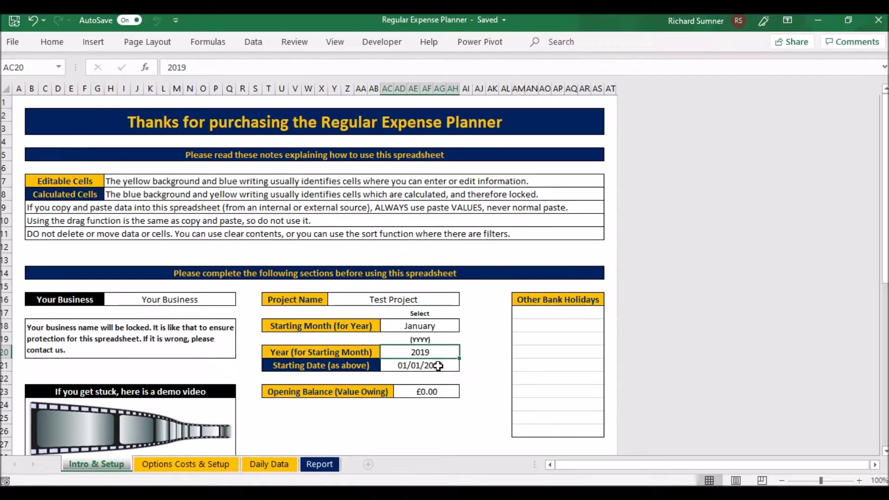
click(438, 366)
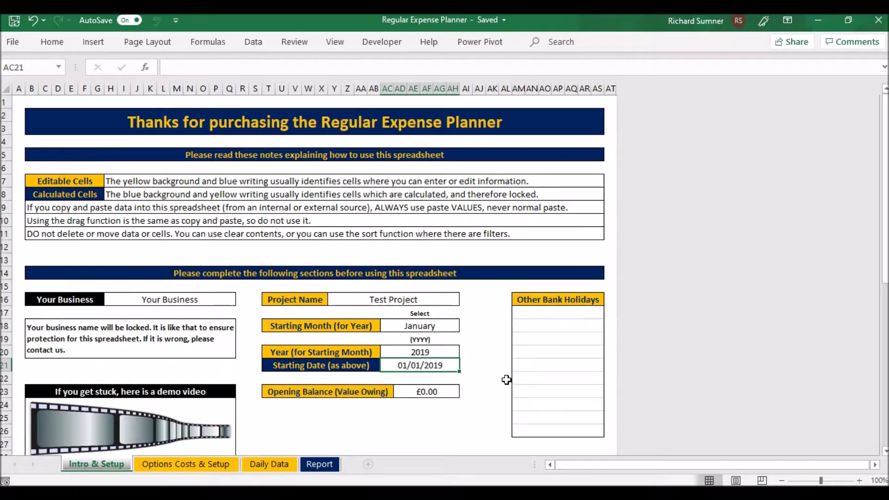
click(491, 378)
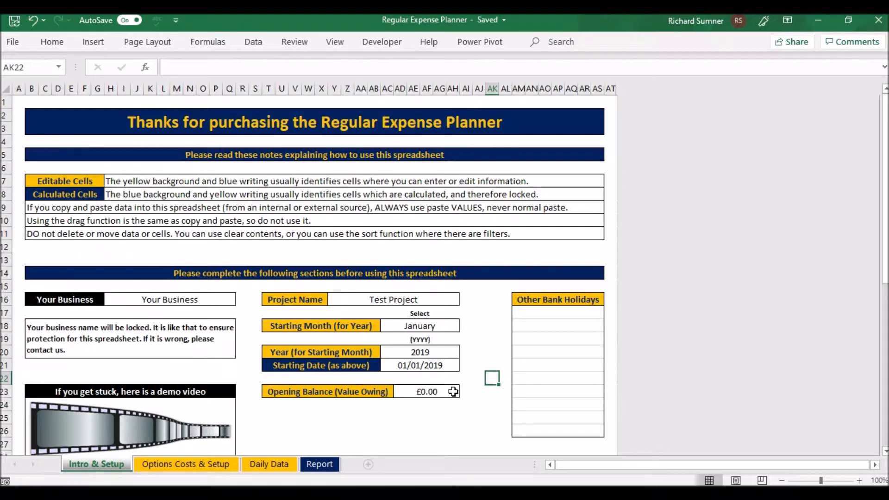
click(423, 393)
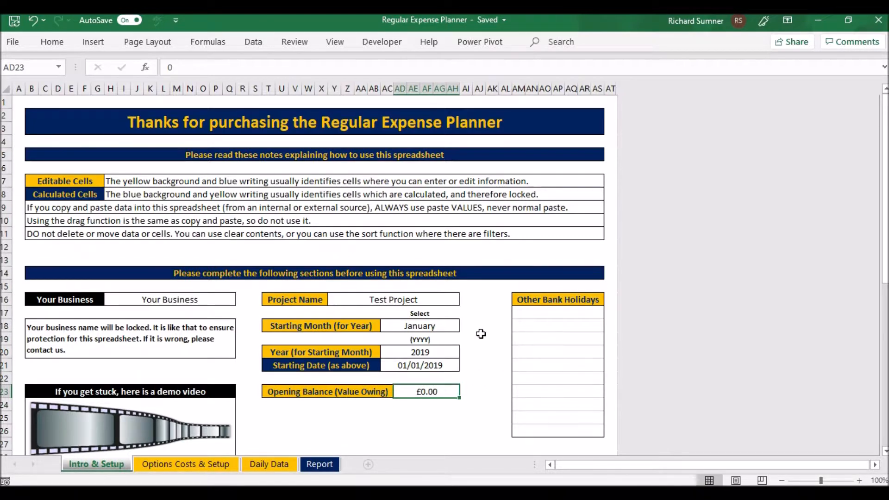
scroll(480, 333, down, 1)
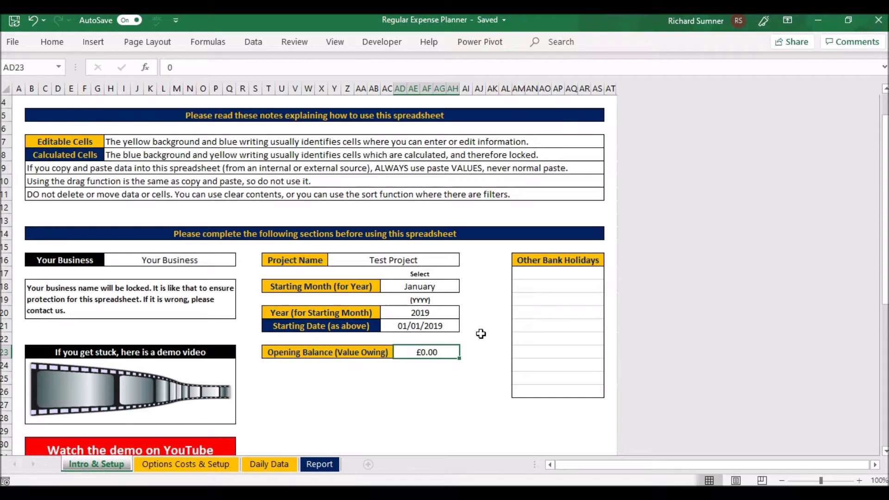
scroll(480, 334, up, 1)
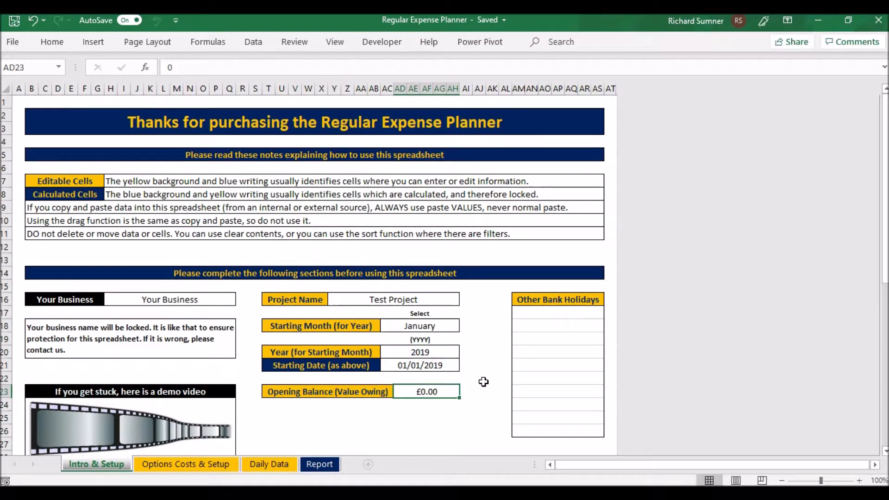
- Enter Type 1 and Type 2 as the first two entries under Types on the Options Costs & Setup sheet
click(207, 465)
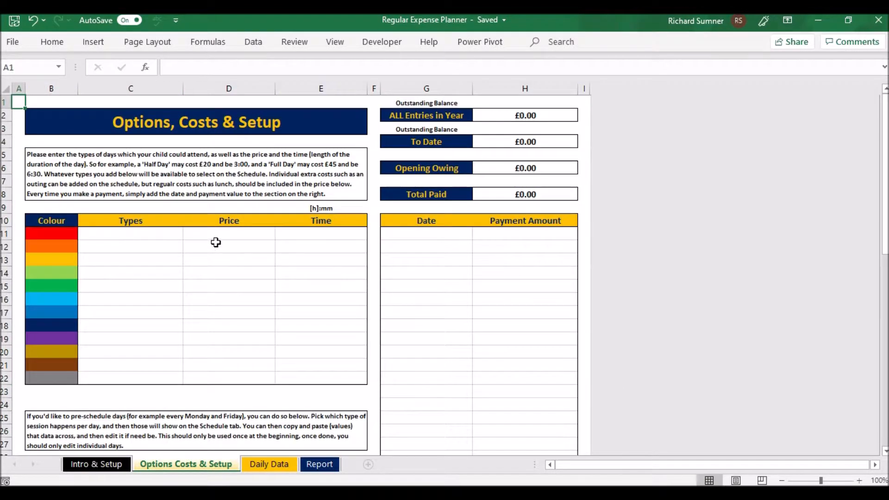
click(155, 236)
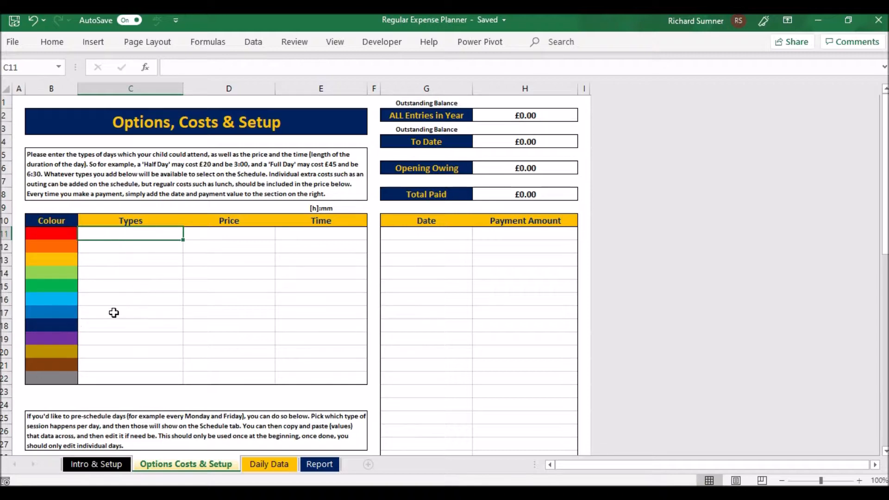
key(F2)
text(Type 1)
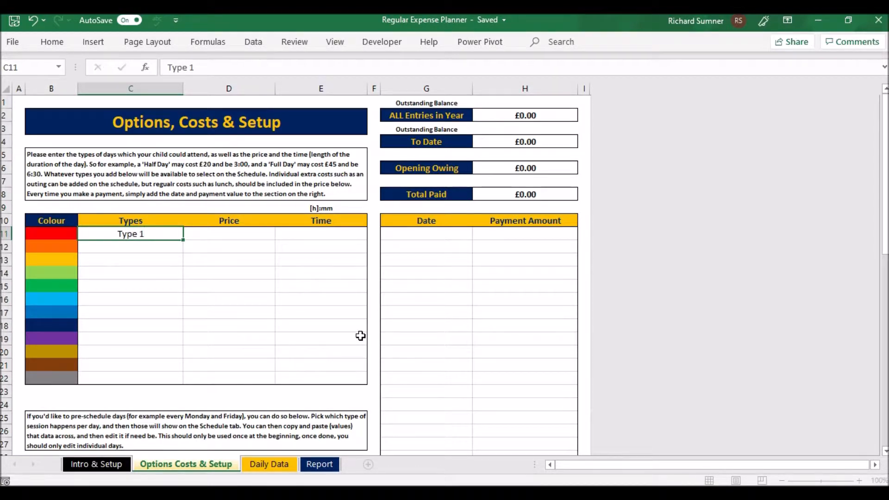
key(Return)
text(Type 2)
key(Return)
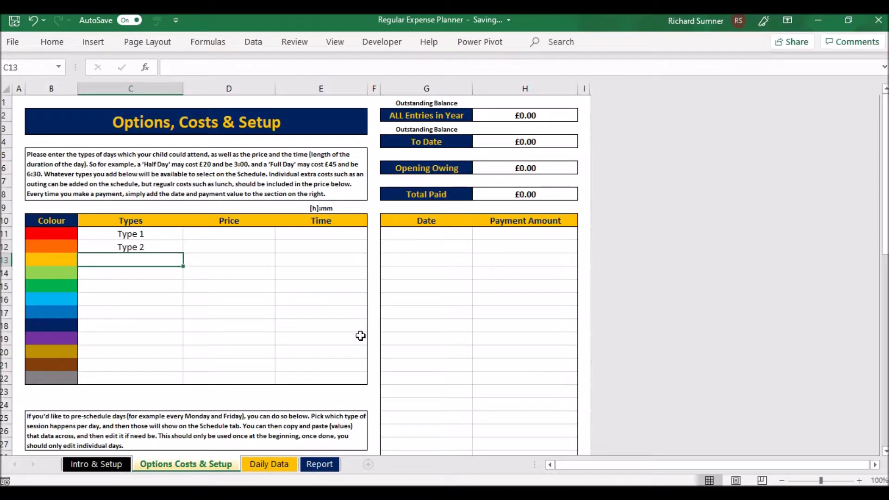
- Set the price of Type 1 to 10 and of Type 2 to 20
click(265, 236)
text(10)
key(Return)
text(20)
key(ctrl+Return)
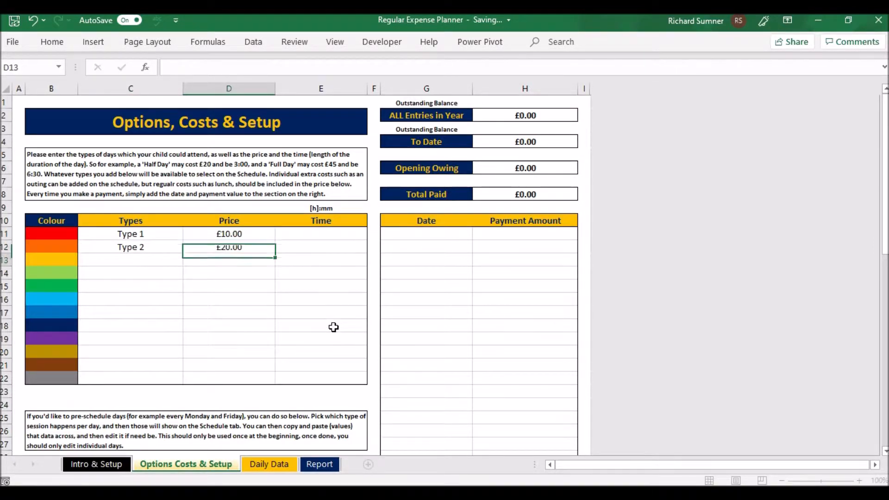
- Set the time of Type 1 to 1:00 and of Type 2 to 2:00
click(347, 234)
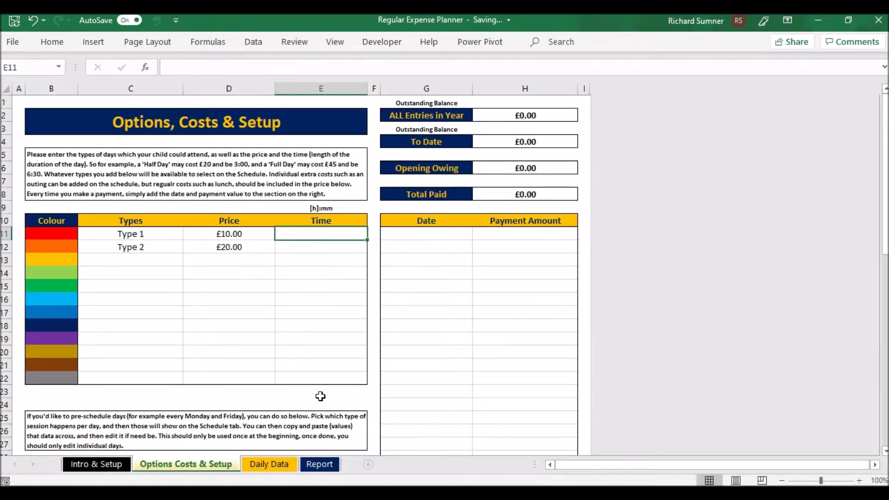
text(1:00)
key(Return)
text(2:00)
key(Return)
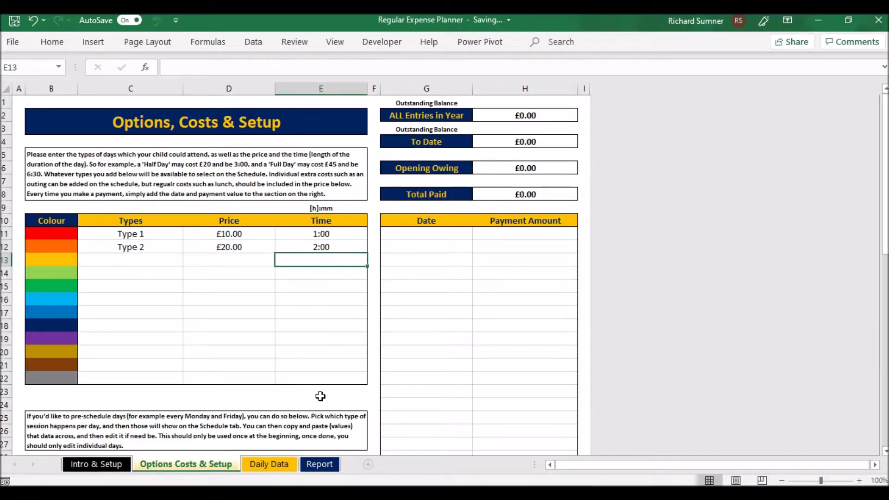
click(125, 269)
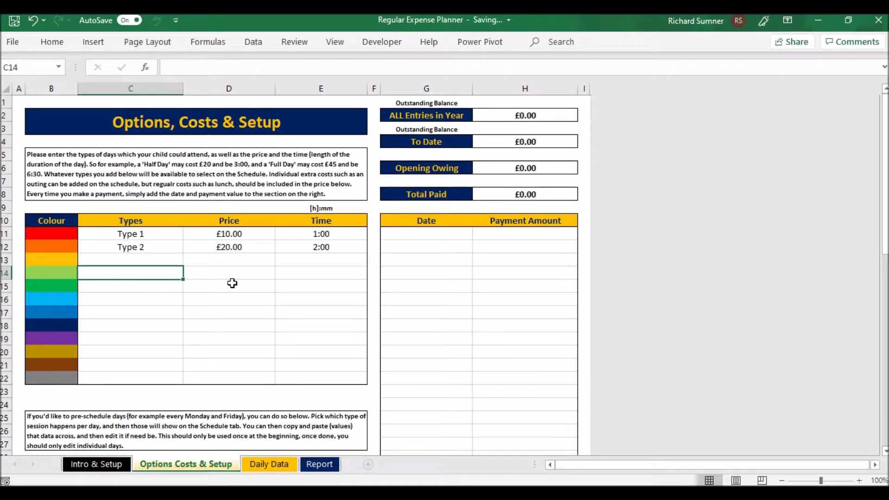
- Examine the Date and Payment Amount columns, the entered types' row and the balance summary above the payments
scroll(232, 283, down, 1)
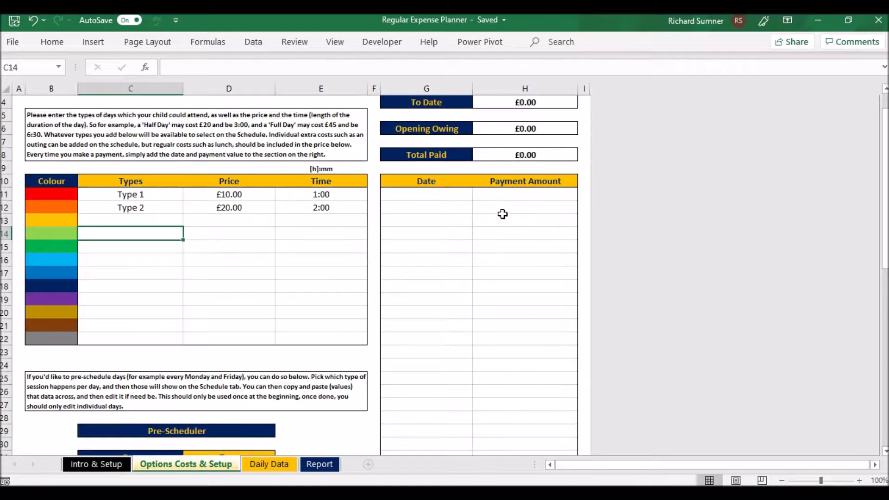
click(446, 198)
key(Down)
key(Down)
key(Down)
key(Down)
key(Down)
key(Down)
key(Down)
key(Down)
key(Down)
key(Down)
key(Down)
key(Down)
key(Down)
key(Down)
key(Down)
key(Up)
key(Up)
key(Up)
key(Up)
key(Up)
key(Up)
key(Up)
key(Up)
key(Up)
key(Up)
key(Up)
key(Up)
key(Up)
key(Up)
key(Up)
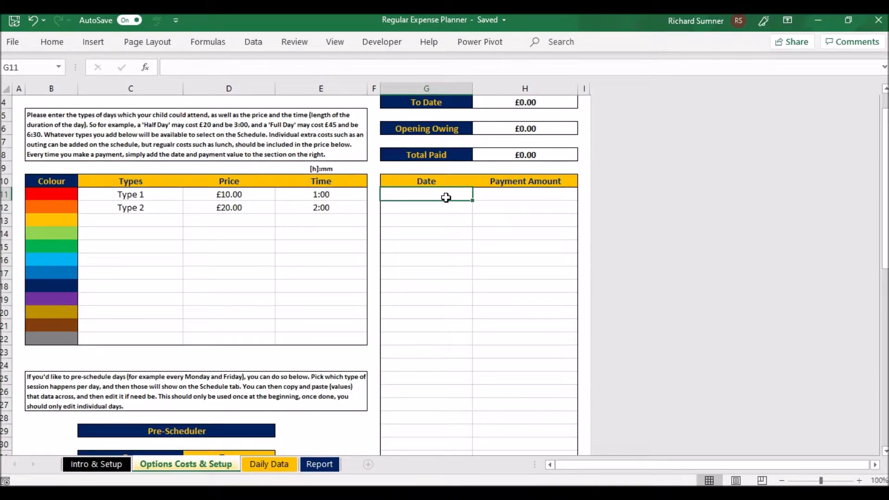
key(Right)
key(Left)
key(Left)
key(Left)
key(Left)
key(Left)
key(Left)
key(Right)
key(Right)
key(Right)
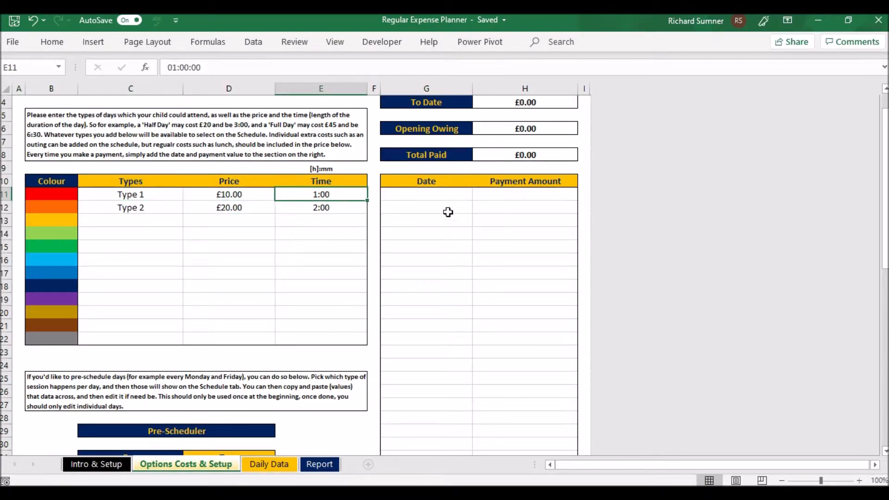
scroll(445, 160, up, 1)
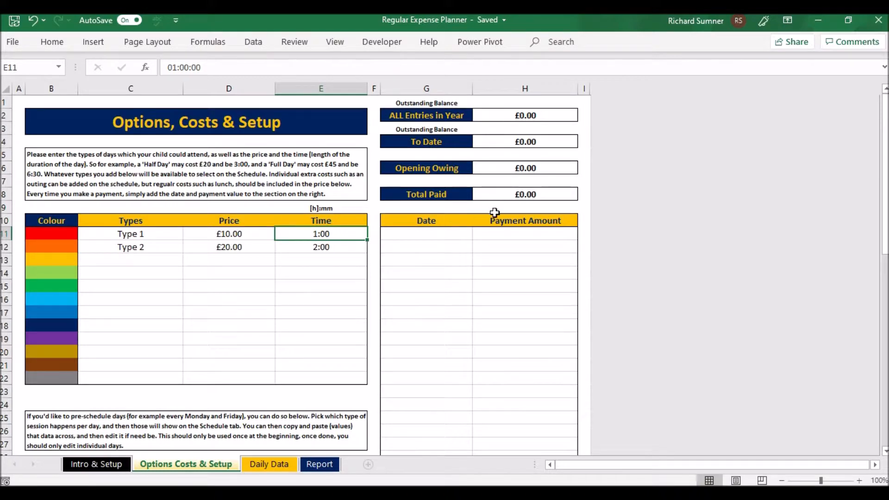
- Assign Type 1 to Monday and Type 2 to Wednesday in the Pre-Scheduler table
scroll(495, 212, down, 3)
scroll(494, 212, down, 4)
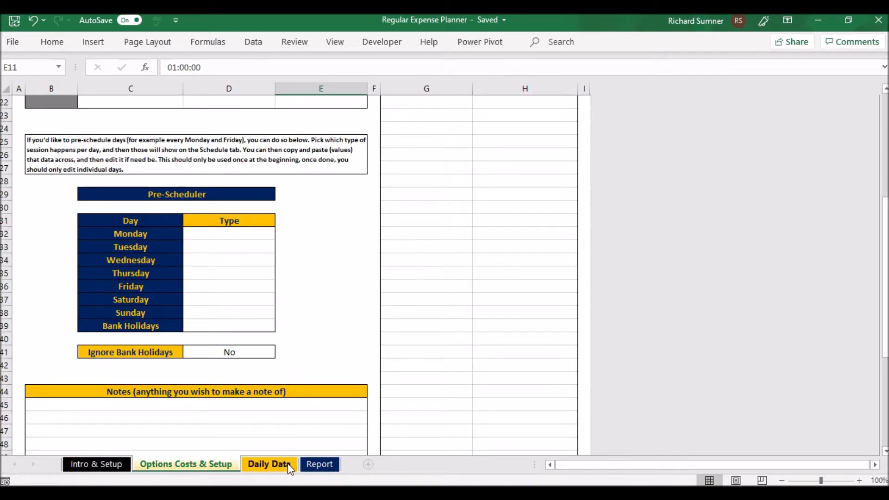
click(268, 463)
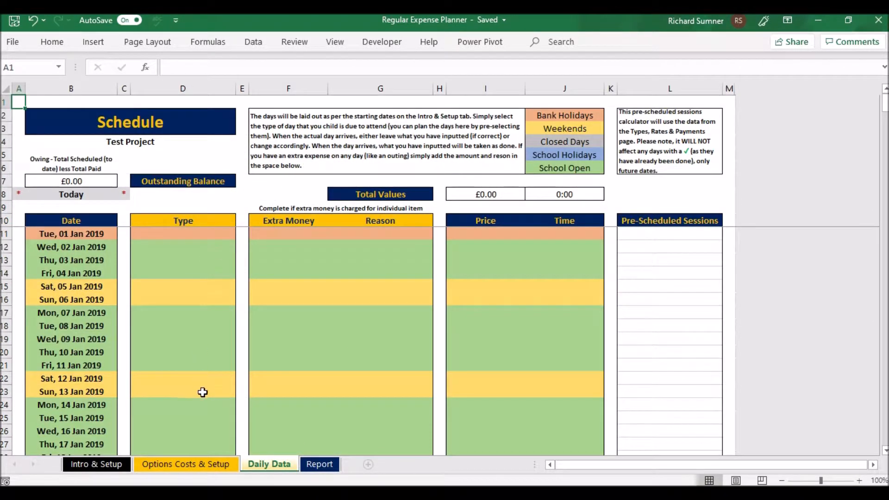
click(213, 470)
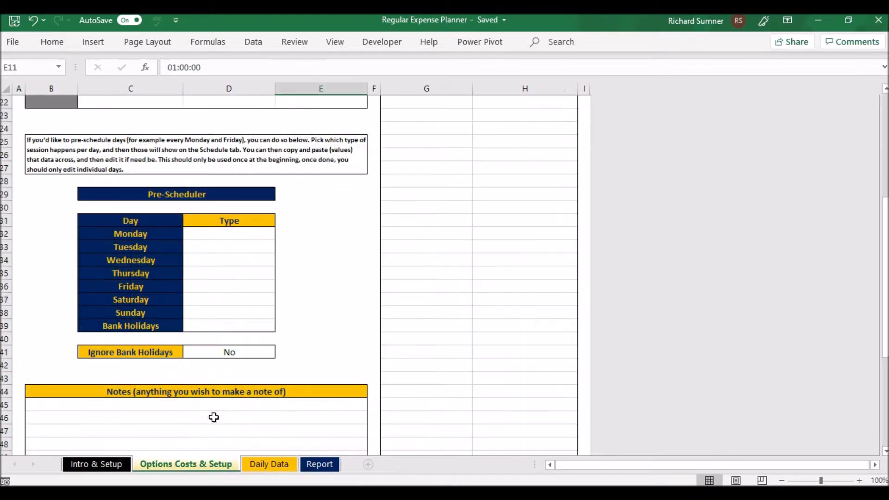
click(233, 235)
click(281, 234)
click(250, 245)
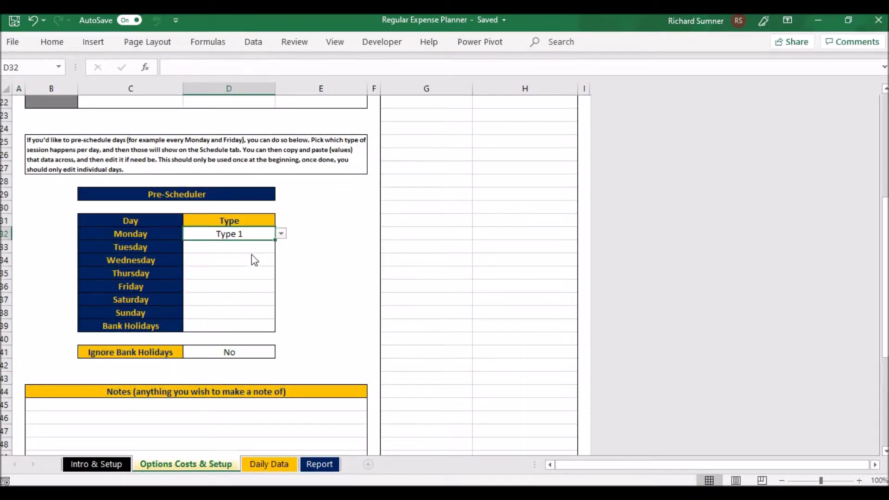
click(240, 262)
click(280, 260)
click(255, 289)
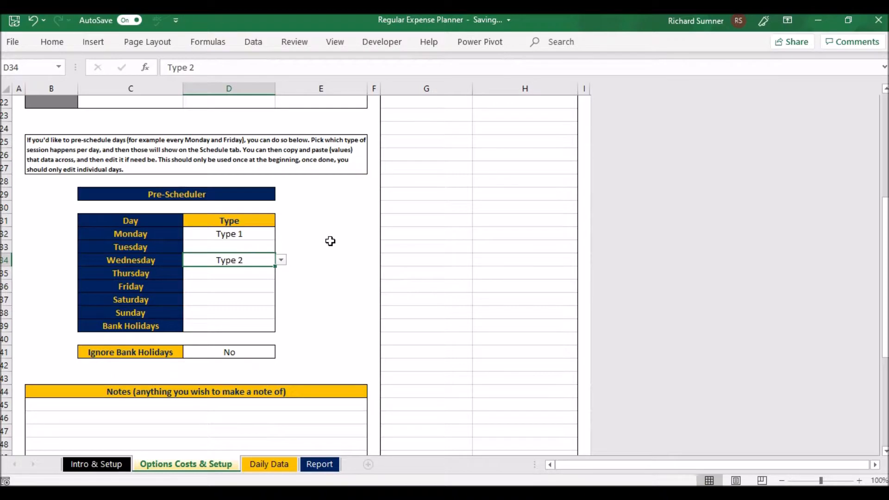
- Check the Pre-Scheduled Sessions column on the Daily Data sheet and return to Options Costs & Setup
scroll(330, 240, down, 1)
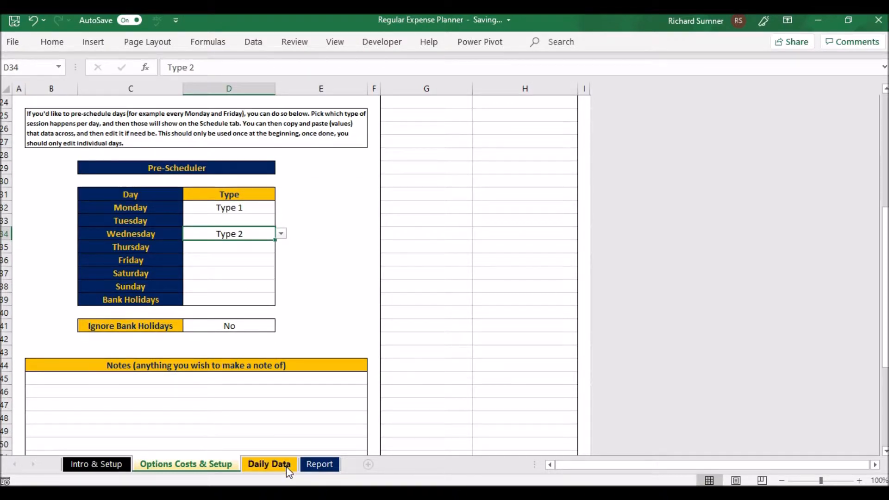
click(269, 464)
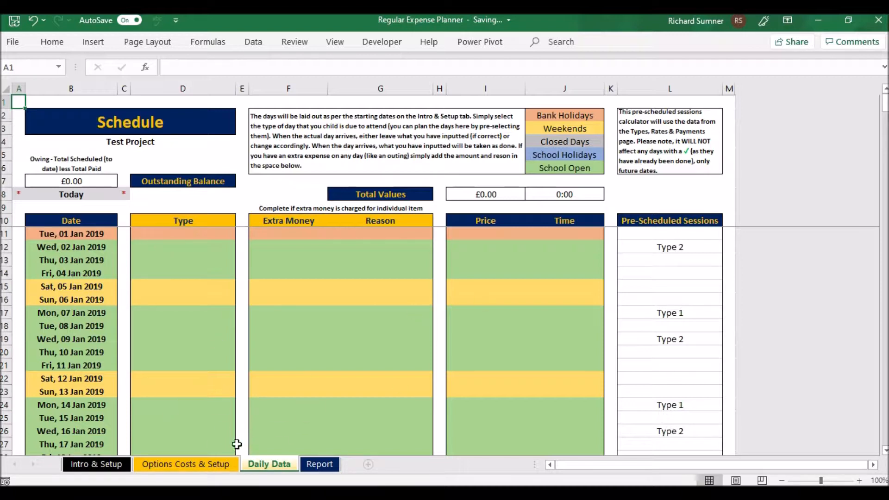
click(223, 468)
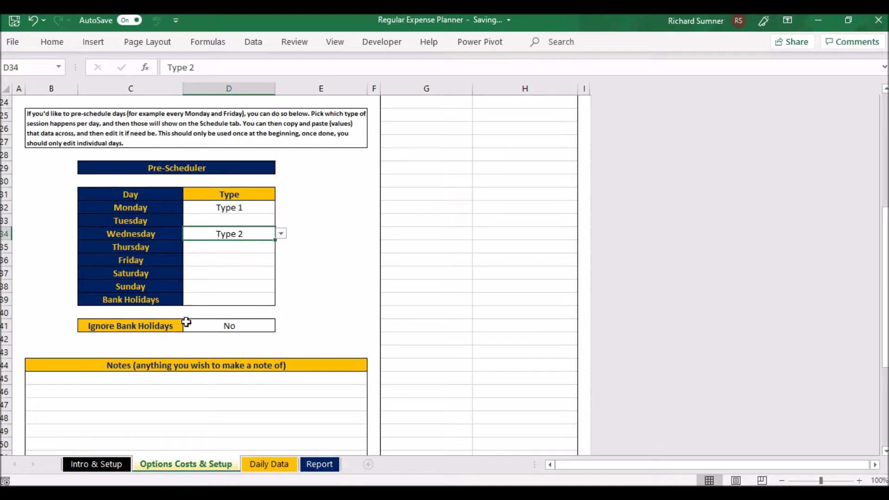
- Try setting Ignore Bank Holidays to Yes under the Pre-Scheduler and change it back to No
click(259, 326)
click(277, 326)
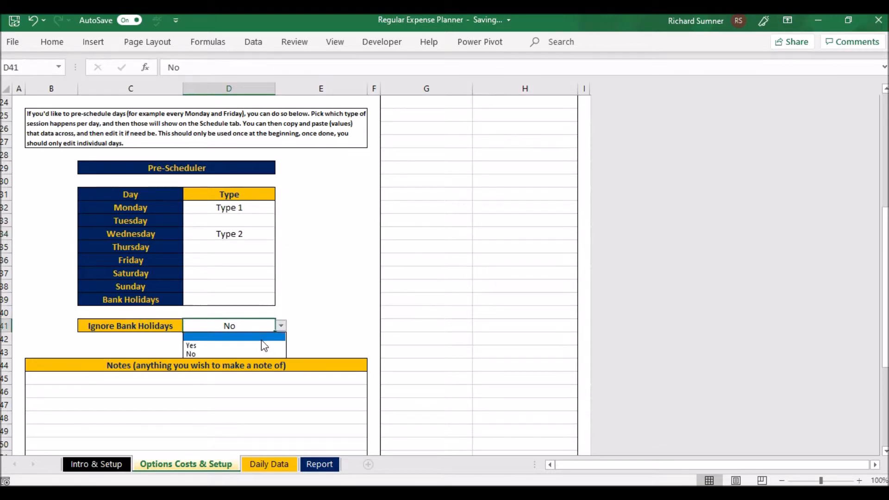
click(264, 346)
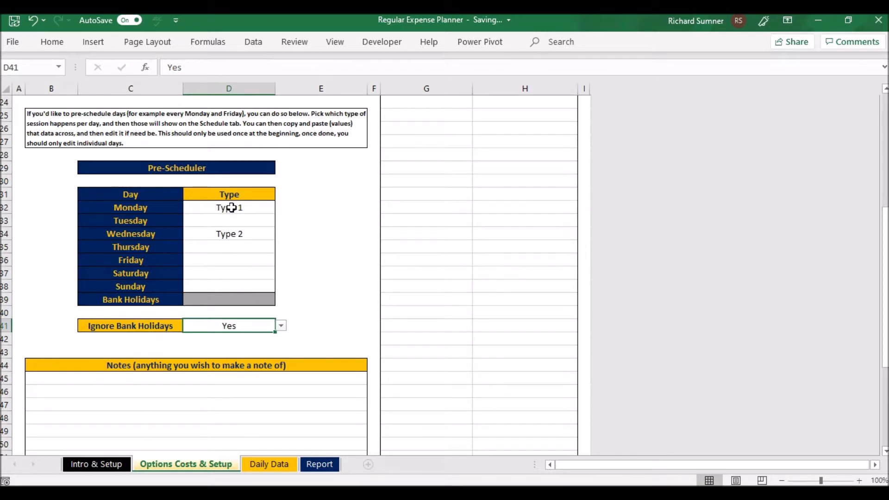
click(281, 325)
click(254, 354)
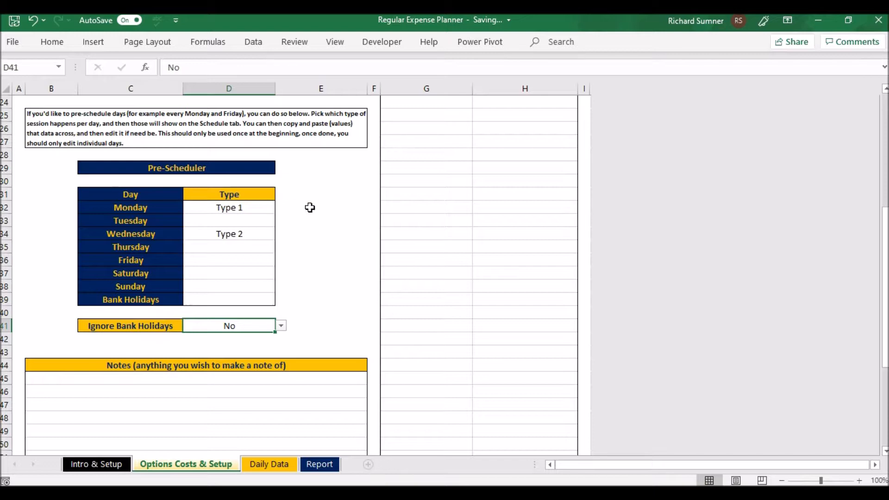
- Return to cell A1 of the Options Costs & Setup sheet and open the Daily Data schedule
scroll(310, 208, down, 2)
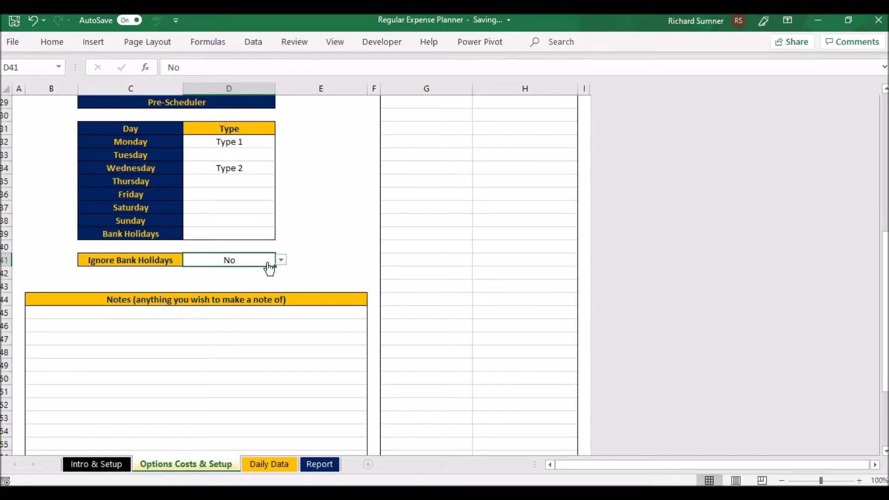
scroll(269, 268, up, 3)
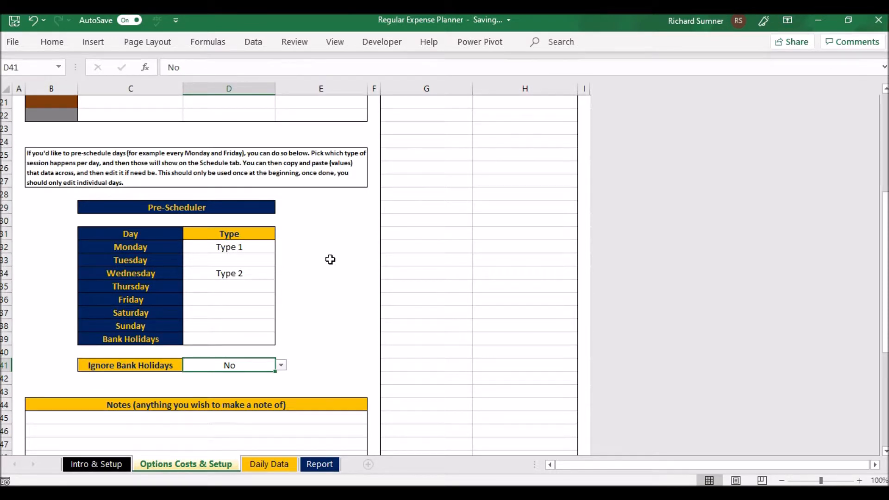
key(Left)
key(Left)
key(Left)
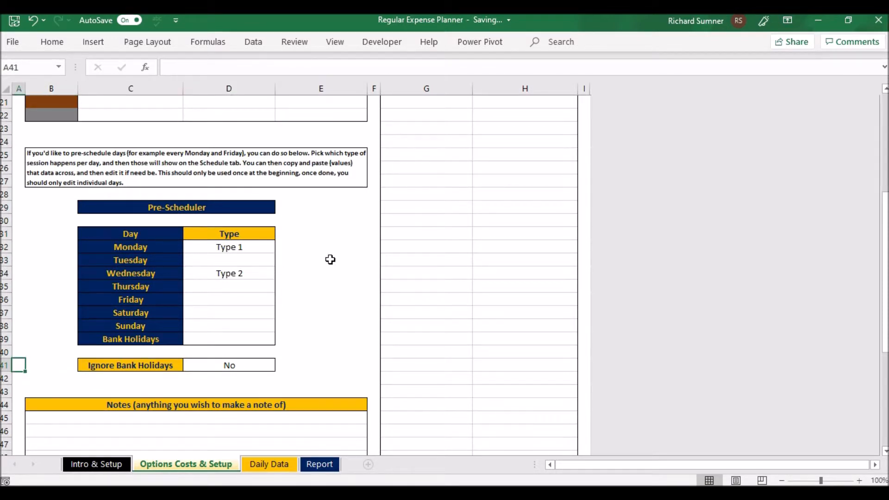
key(ctrl+Home)
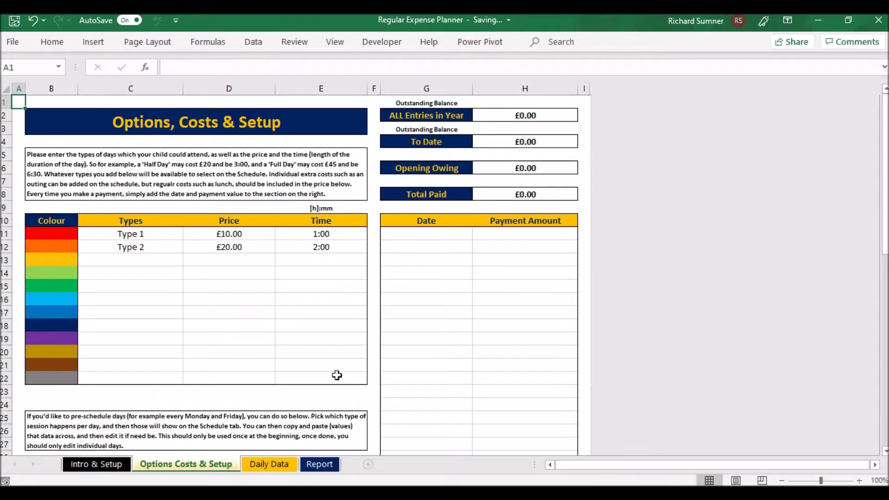
click(270, 464)
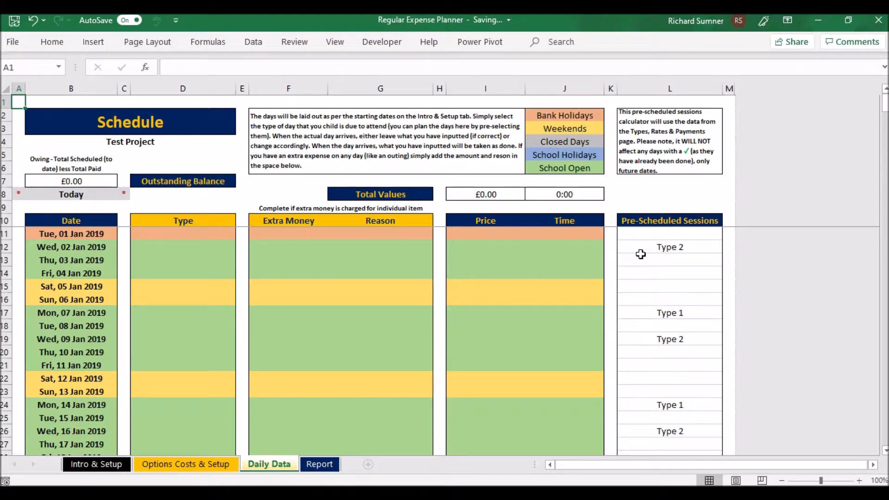
- Set the session type for Wed, 02 Jan 2019 to Type 1 in the schedule
click(219, 246)
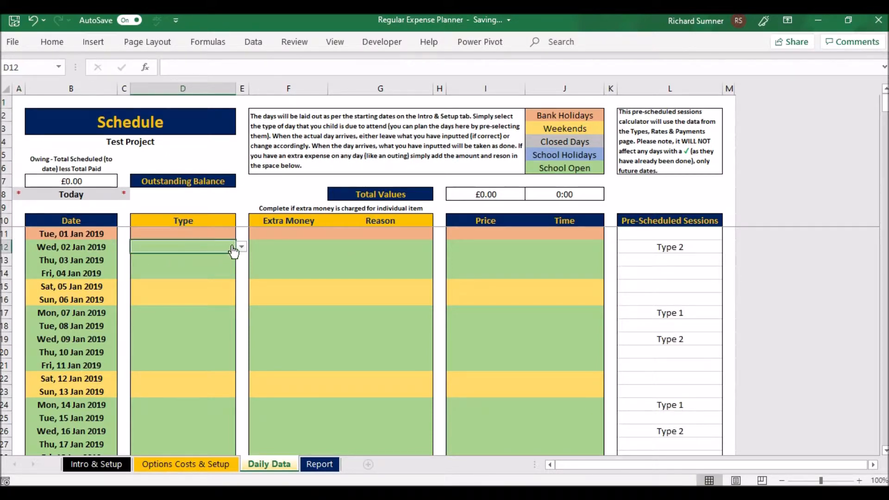
click(241, 247)
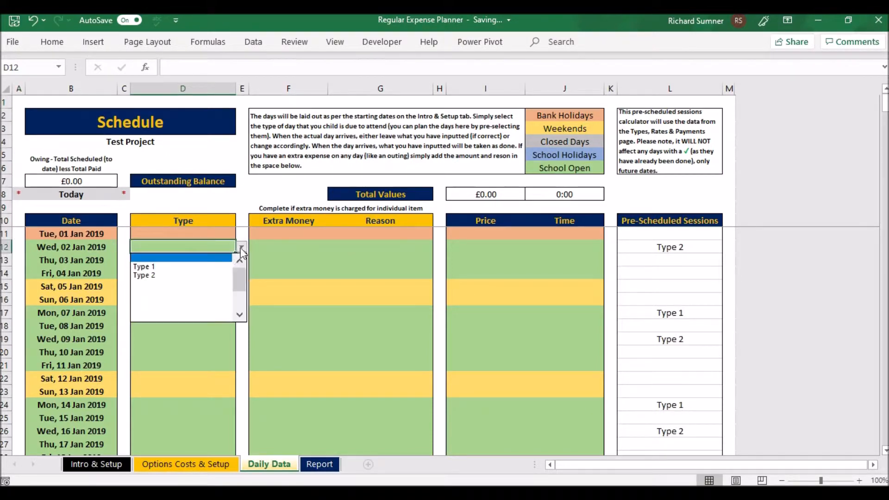
click(221, 267)
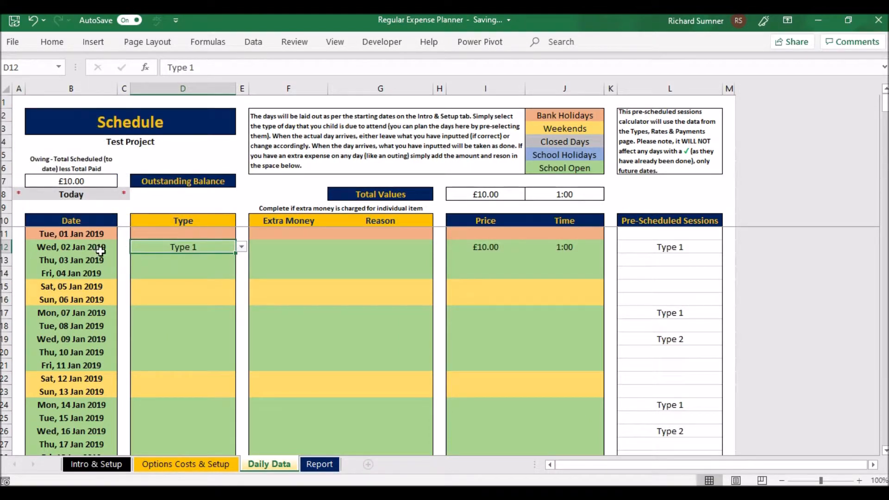
click(250, 272)
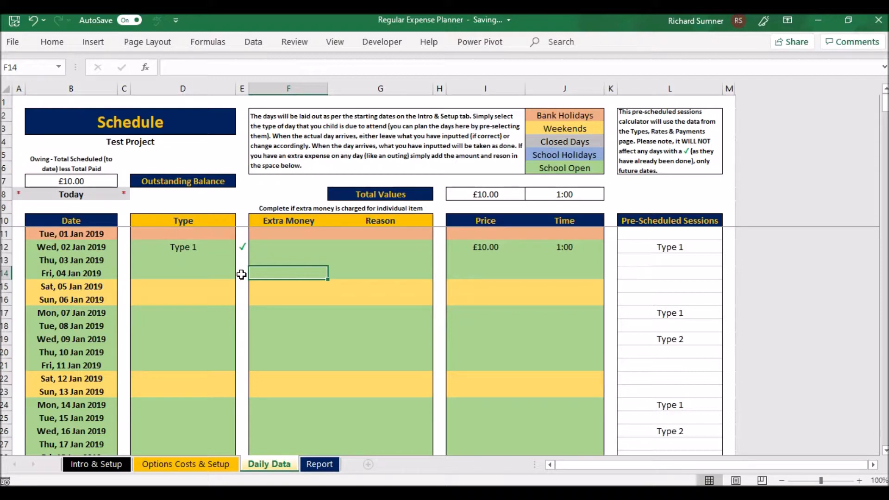
- Look through the schedule down to the row marked as today, Mon, 30 Sep 2019, and return to the 02 Jan 2019 entry
scroll(241, 274, down, 11)
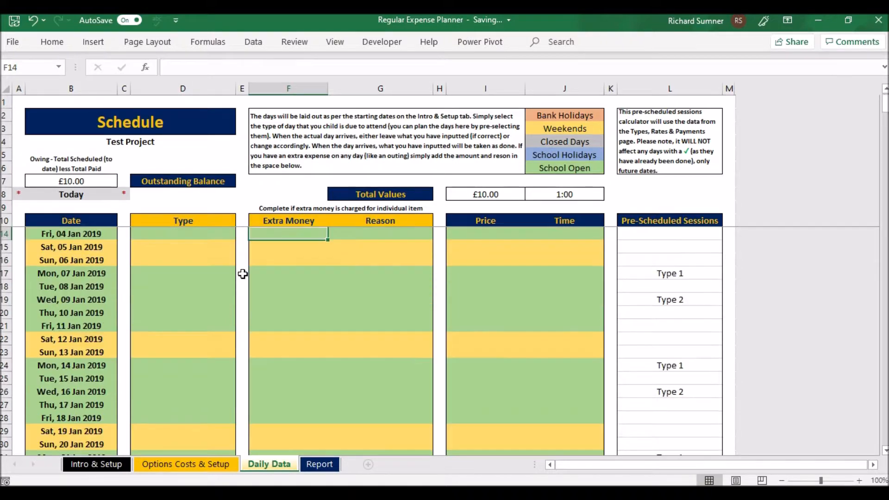
scroll(243, 274, down, 20)
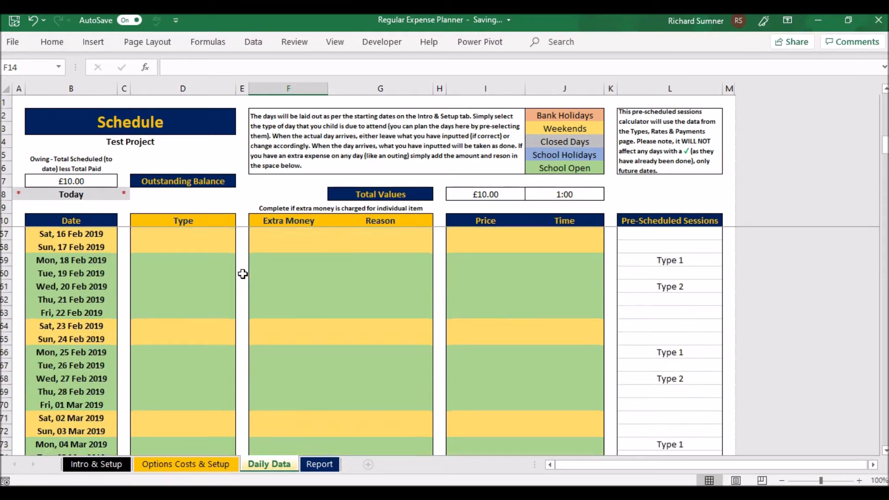
scroll(242, 274, down, 20)
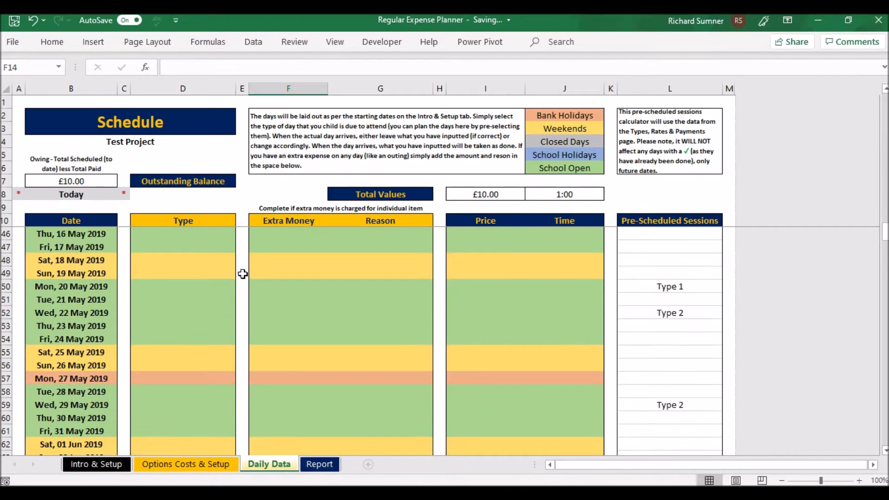
scroll(243, 274, down, 17)
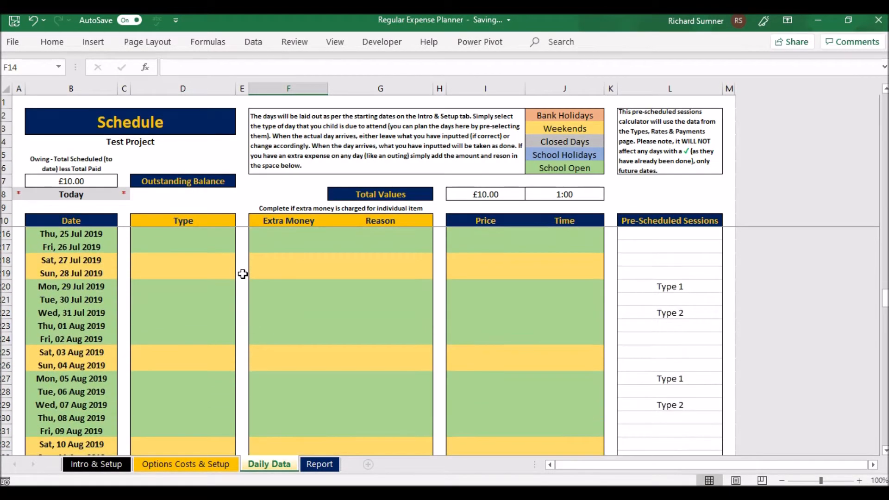
scroll(243, 274, down, 4)
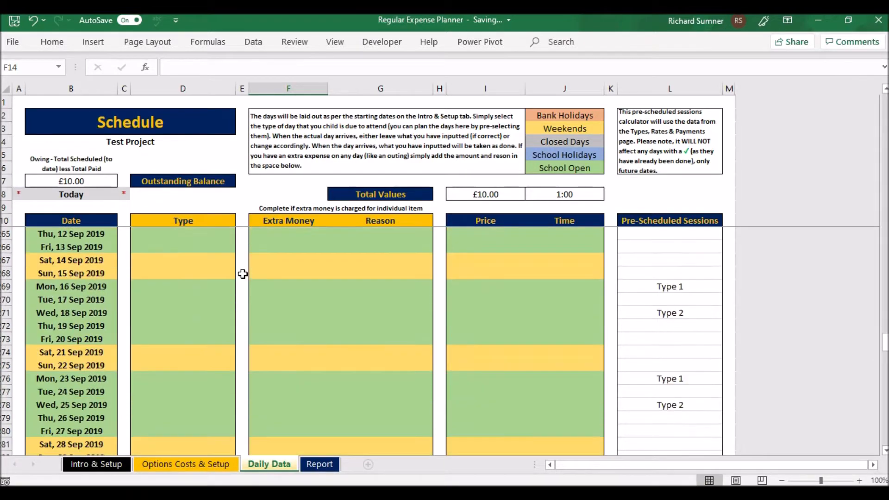
scroll(166, 418, down, 2)
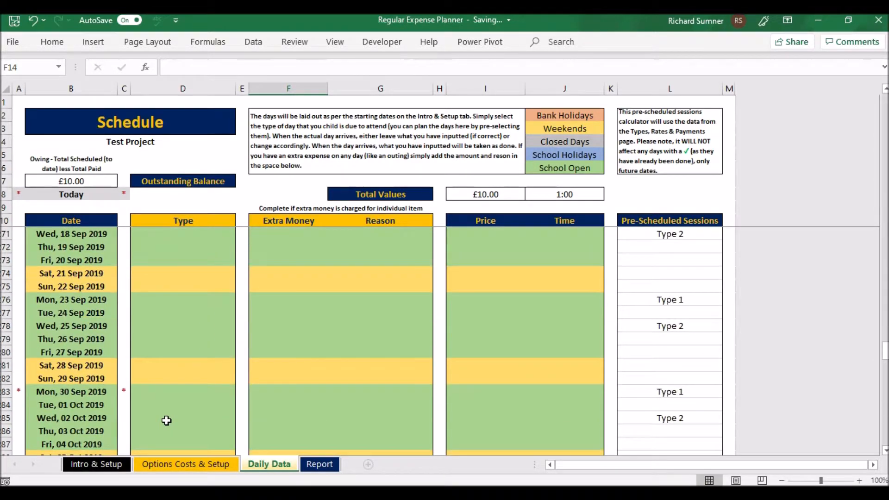
click(169, 392)
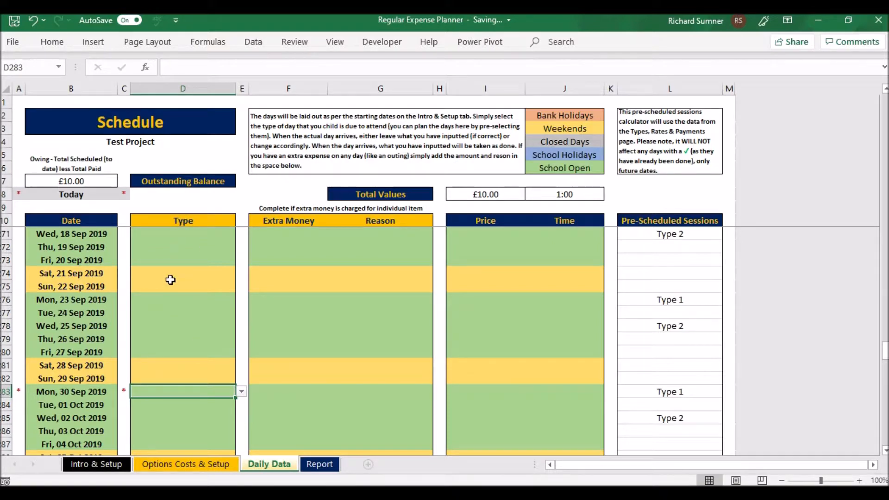
scroll(425, 281, up, 20)
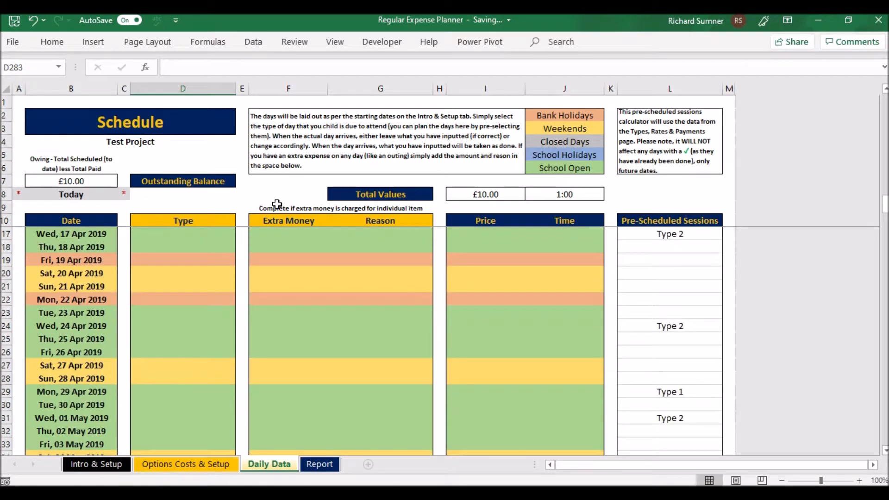
click(277, 201)
scroll(277, 204, up, 20)
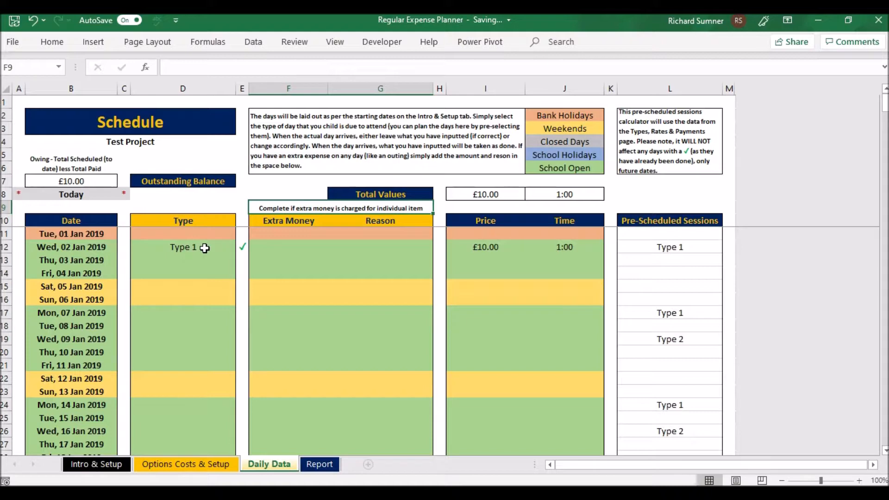
click(204, 247)
click(267, 274)
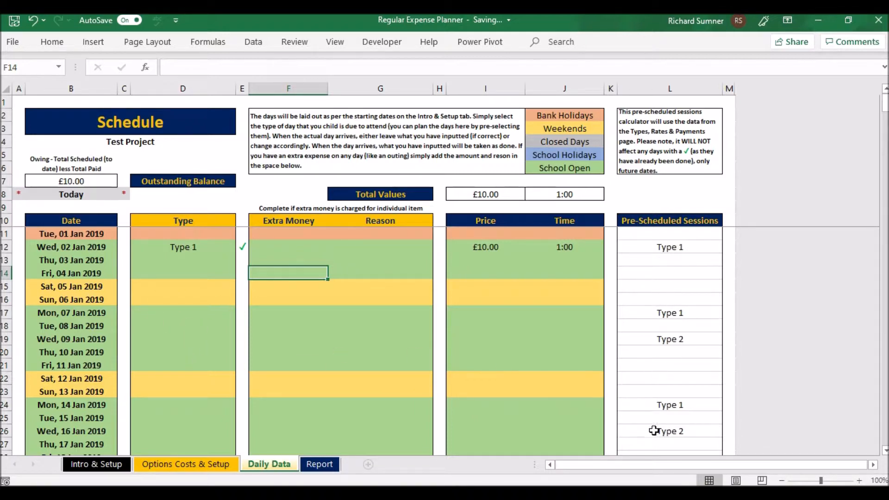
- Clear the session type entered for Wed, 02 Jan 2019
click(656, 235)
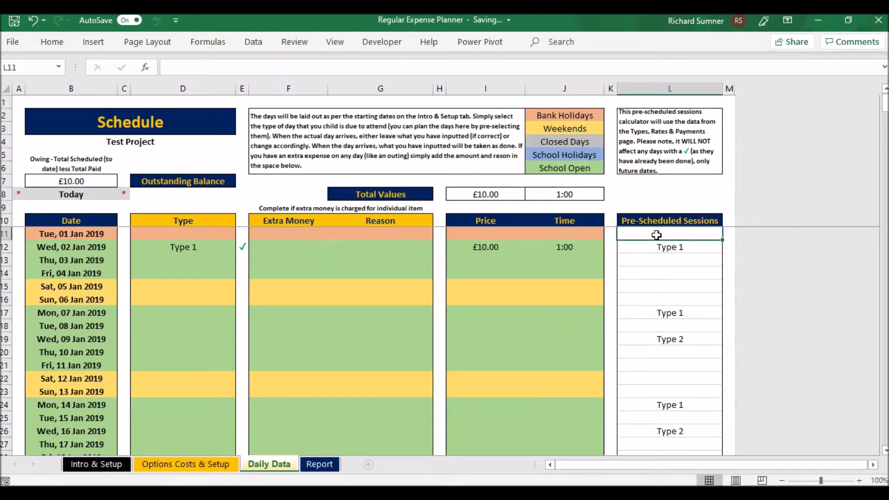
click(206, 248)
key(Delete)
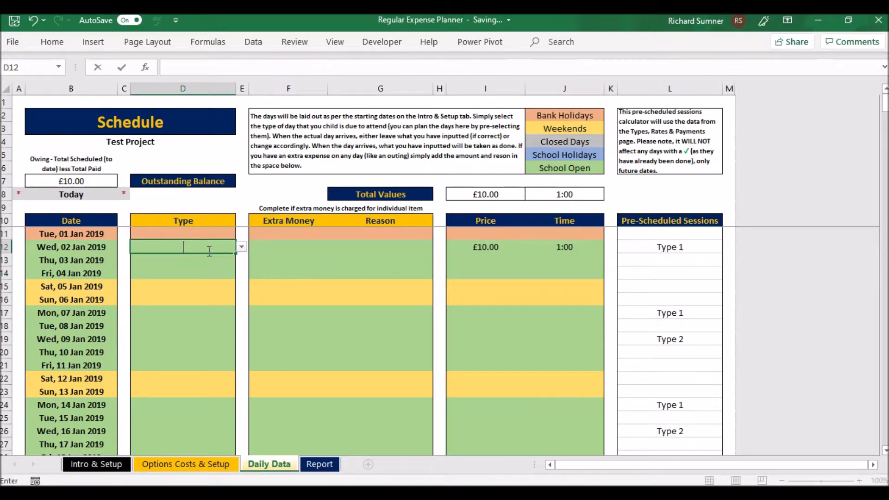
click(209, 257)
- Copy the Pre-Scheduled Sessions from L11 down to the end of the schedule and paste them as values into the Type column from D11
click(637, 236)
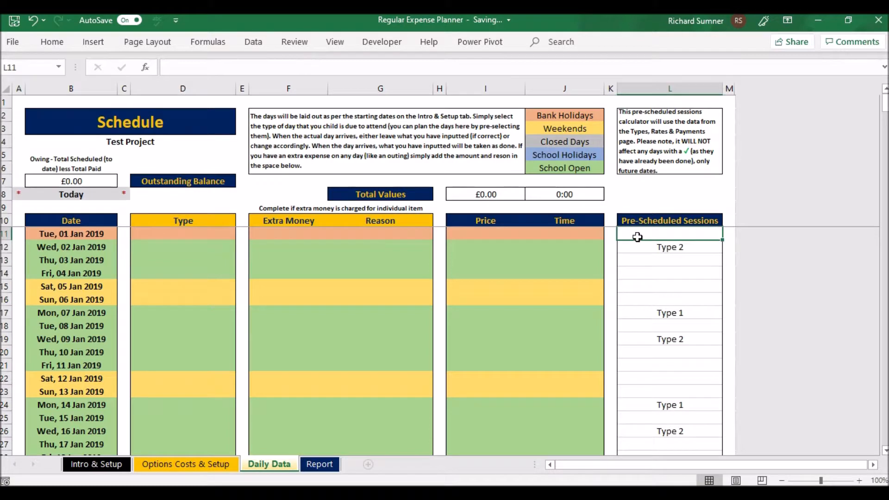
key(ctrl+shift+Down)
right_click(638, 236)
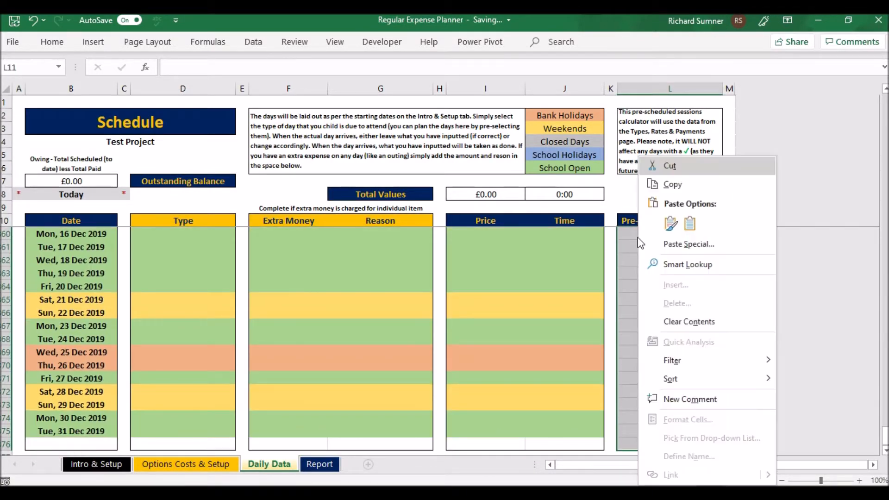
click(672, 184)
click(207, 215)
key(Down)
right_click(206, 233)
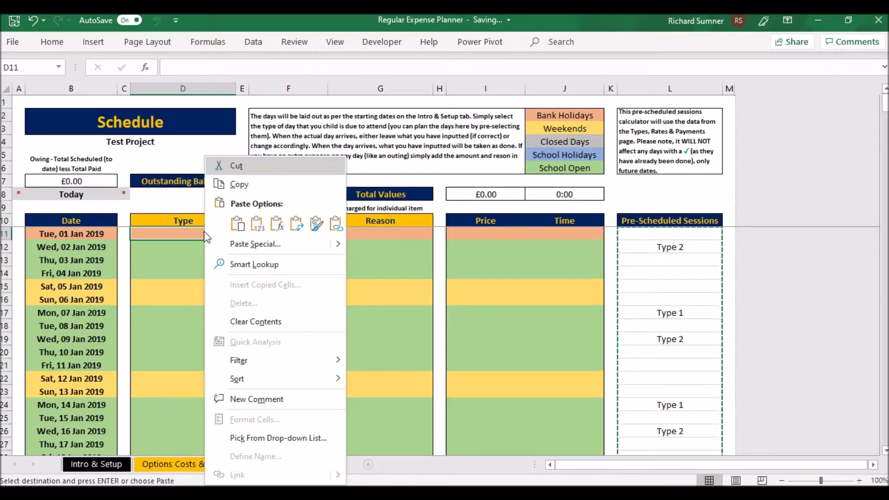
click(244, 226)
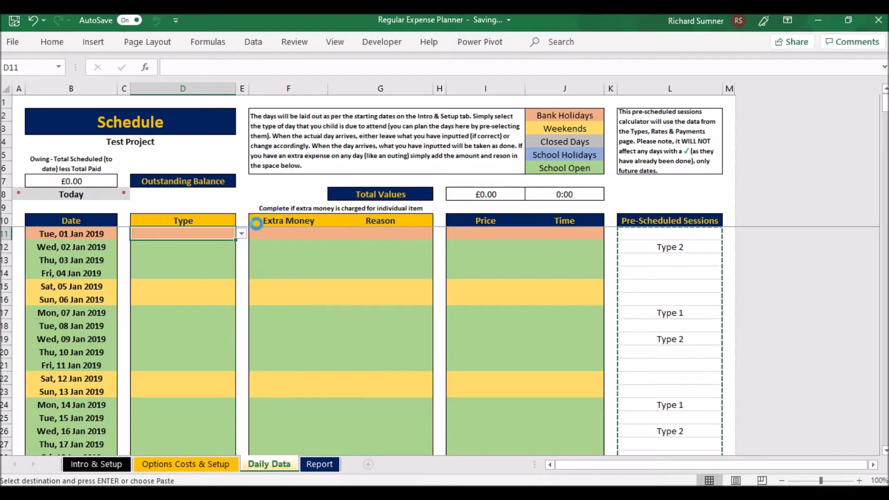
right_click(224, 241)
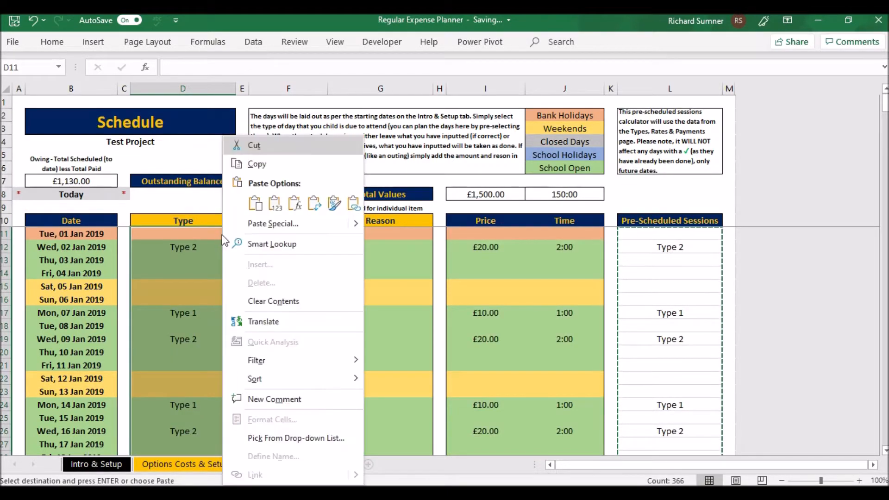
click(255, 203)
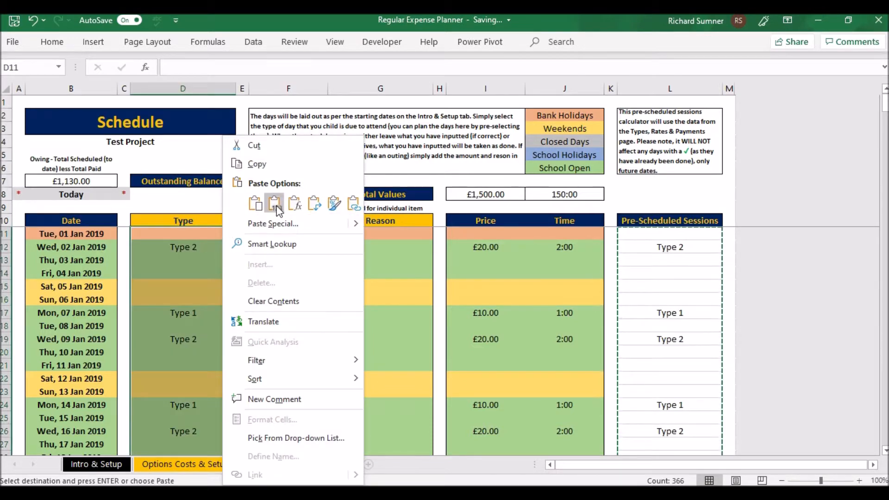
click(275, 203)
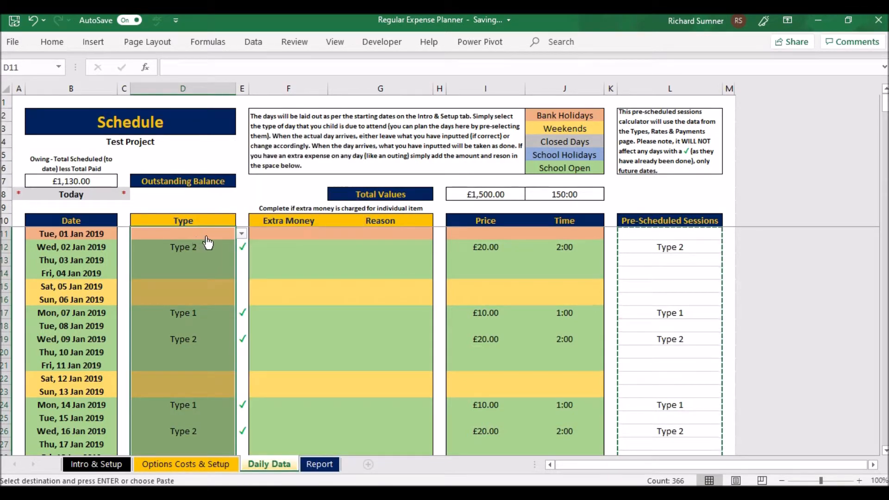
click(253, 198)
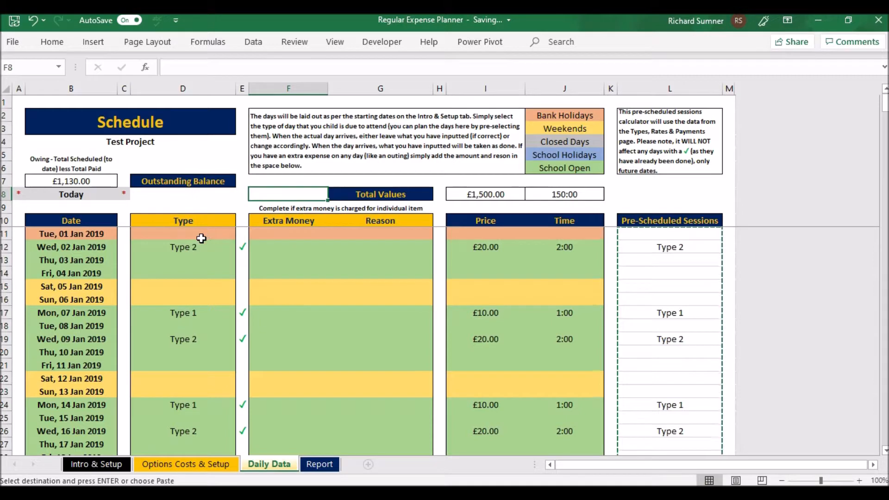
- Check the Type, Price and Time entries down the schedule and return to its top row
key(Down)
key(Down)
key(Down)
key(Down)
key(Down)
key(Down)
key(Down)
key(Down)
key(Down)
key(Down)
key(Down)
key(Down)
key(Down)
key(Down)
key(Down)
key(Down)
key(Down)
key(Down)
key(Down)
key(Down)
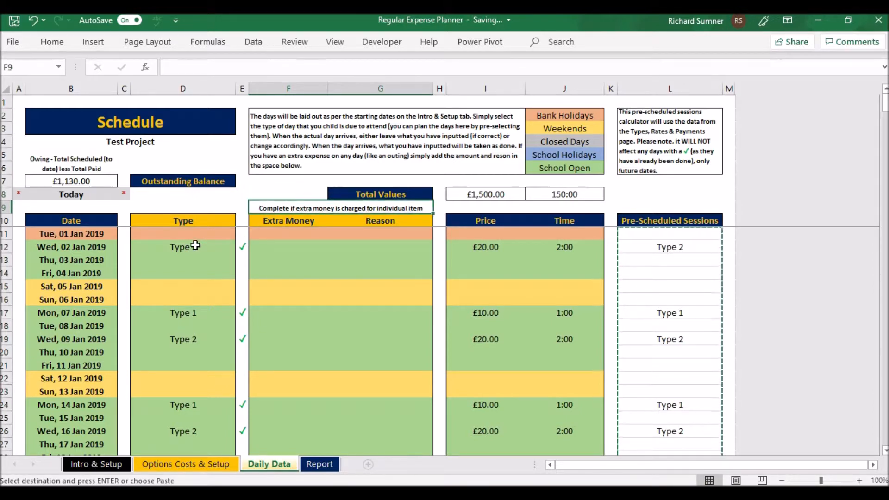
key(Up)
key(Up)
key(Up)
key(Up)
key(Up)
key(Up)
key(Up)
key(Up)
key(Up)
key(Up)
key(Up)
key(Up)
key(Up)
key(Up)
key(Up)
key(Up)
key(Up)
key(Up)
key(Up)
key(Up)
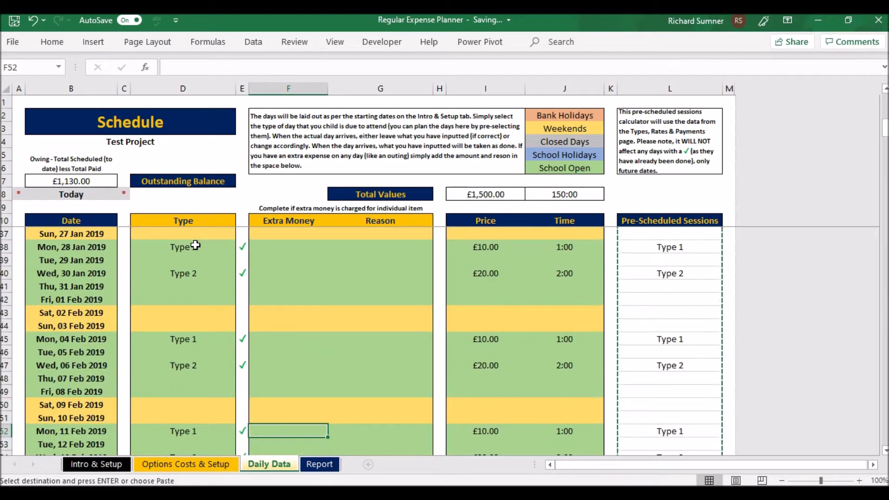
key(Up)
key(Up)
key(Up)
key(Up)
key(Up)
key(Up)
key(Up)
key(Up)
key(Up)
key(Up)
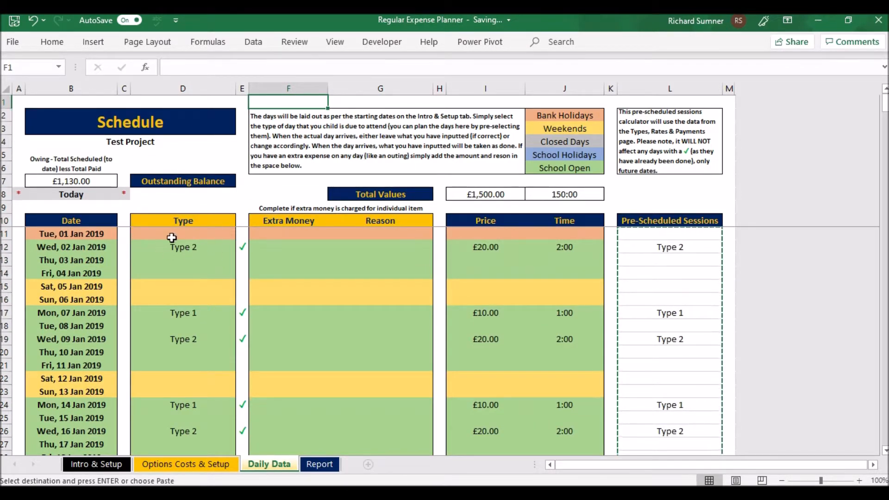
- Clear the copy selection and return to cell A1 of the Daily Data sheet
key(Escape)
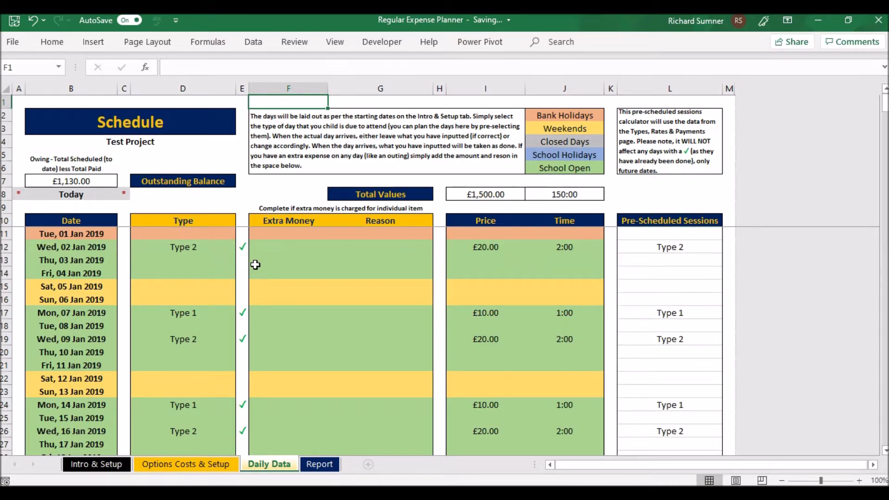
key(Left)
key(Left)
key(Left)
key(Left)
key(Left)
key(Down)
key(Down)
key(Down)
key(Down)
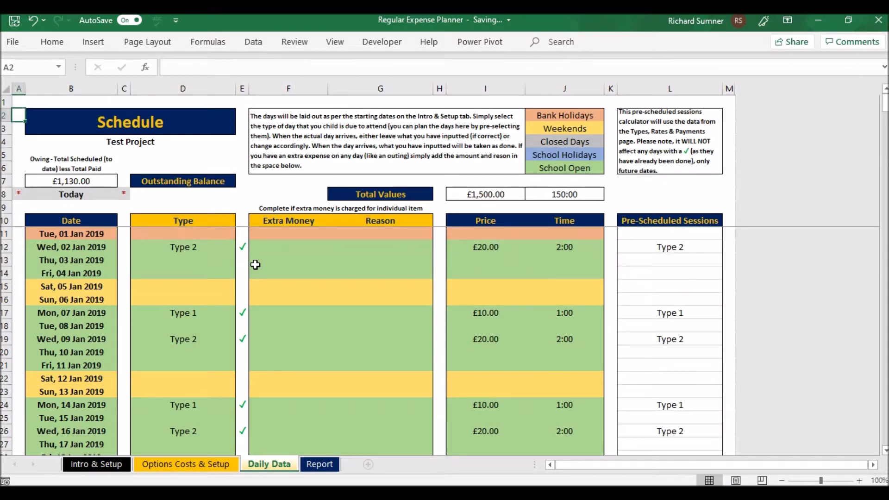
key(Up)
key(Up)
key(Up)
key(Up)
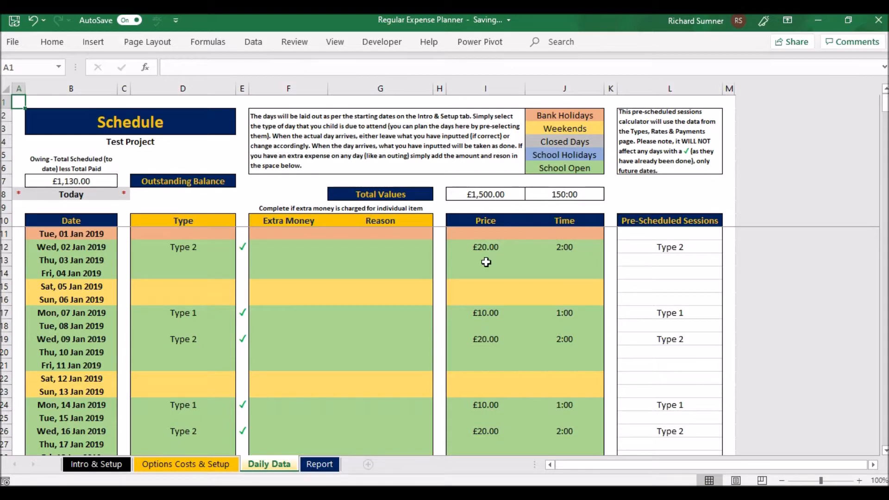
- Examine the Extra Money and Reason cells for Wed, 02 Jan 2019 and return to cell A1
click(309, 250)
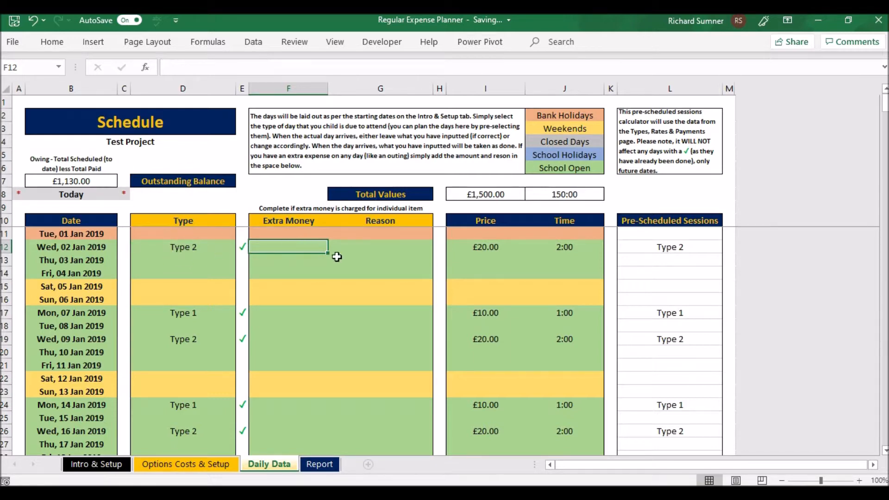
click(364, 247)
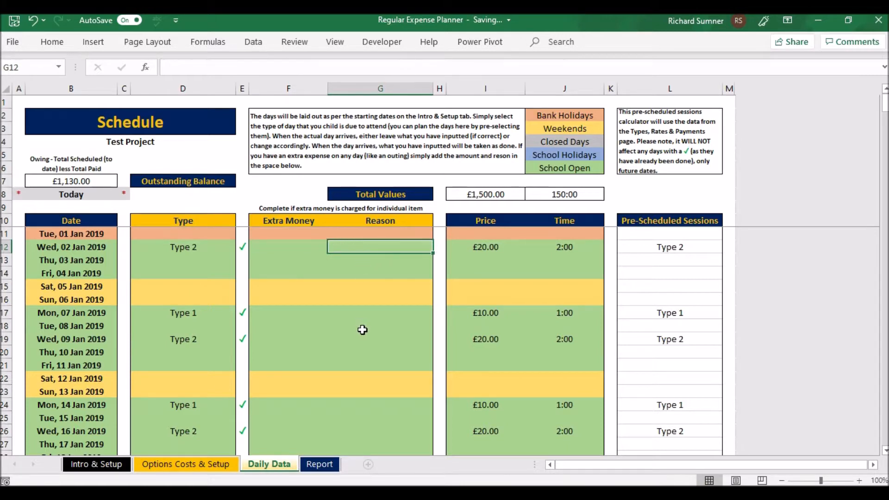
key(Up)
key(Up)
key(ctrl+Up)
key(ctrl+Up)
key(ctrl+Left)
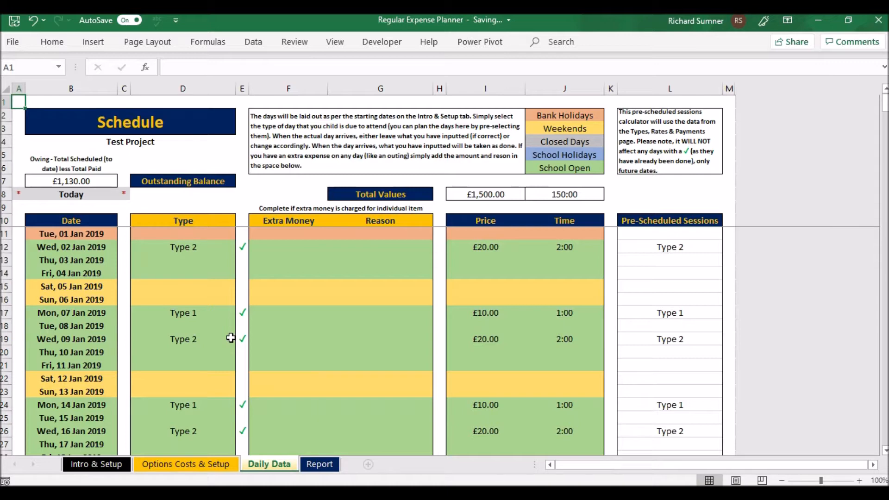
- Examine the Type entries and their status marks down the schedule to Mon, 30 Sep 2019 and Wed, 02 Oct 2019
scroll(230, 337, down, 12)
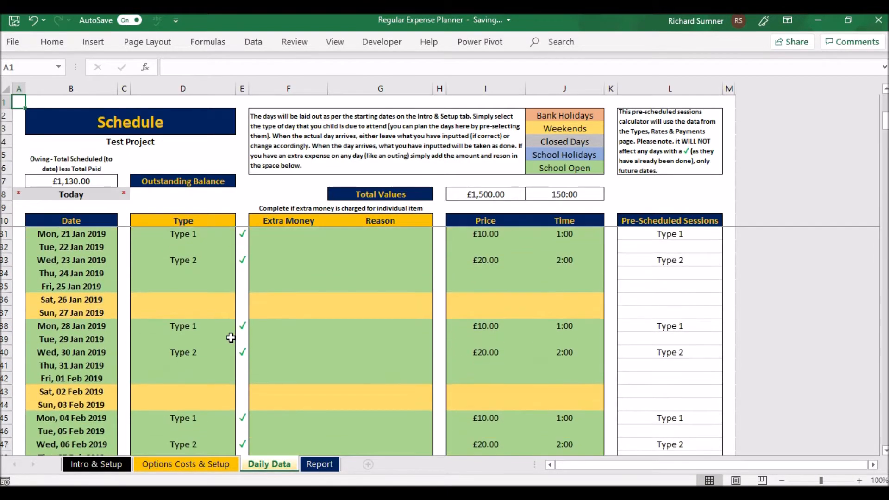
scroll(230, 338, down, 20)
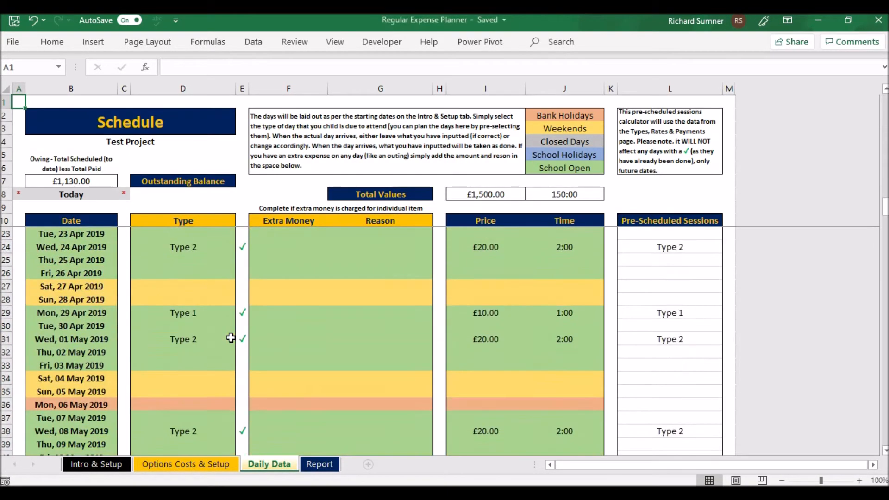
scroll(231, 338, down, 20)
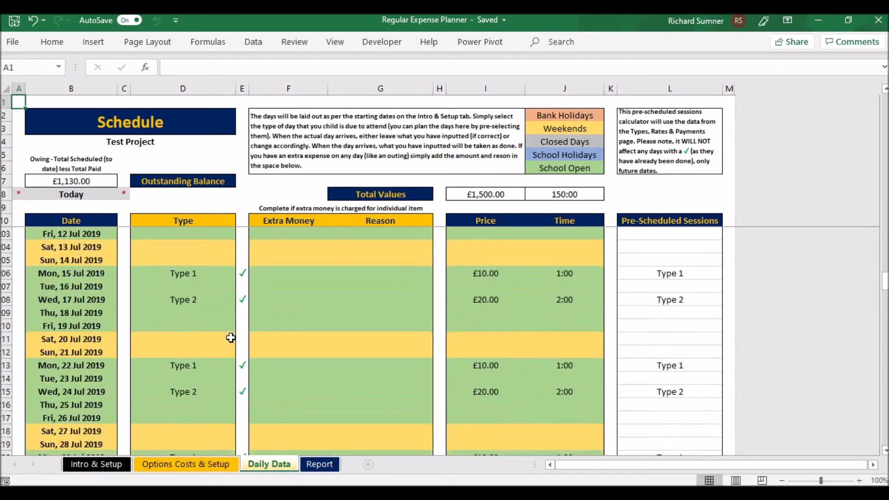
scroll(231, 338, down, 12)
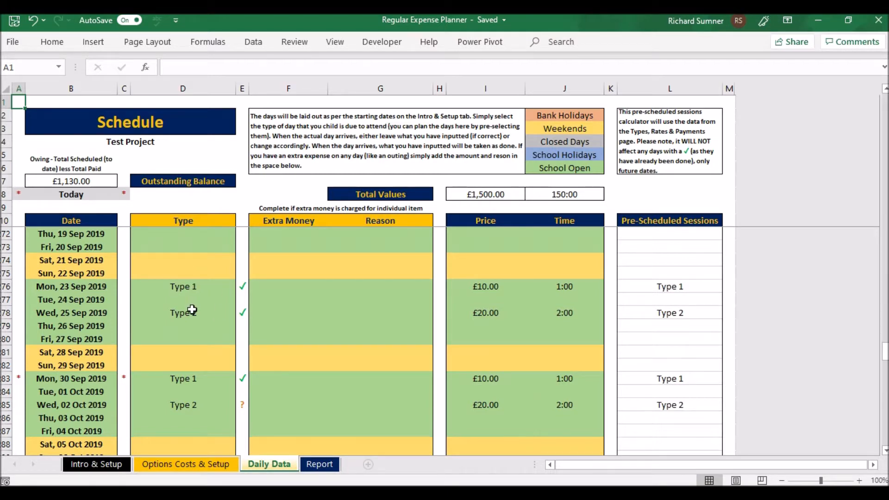
scroll(172, 376, down, 1)
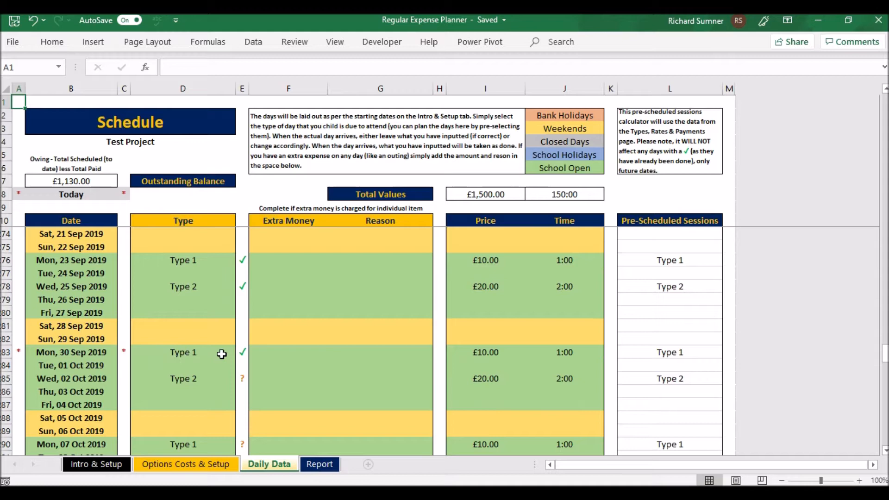
click(191, 355)
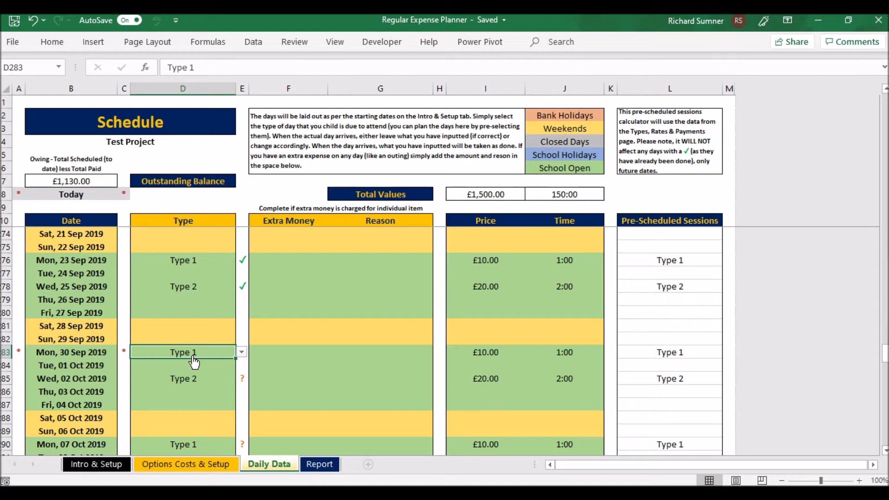
click(193, 378)
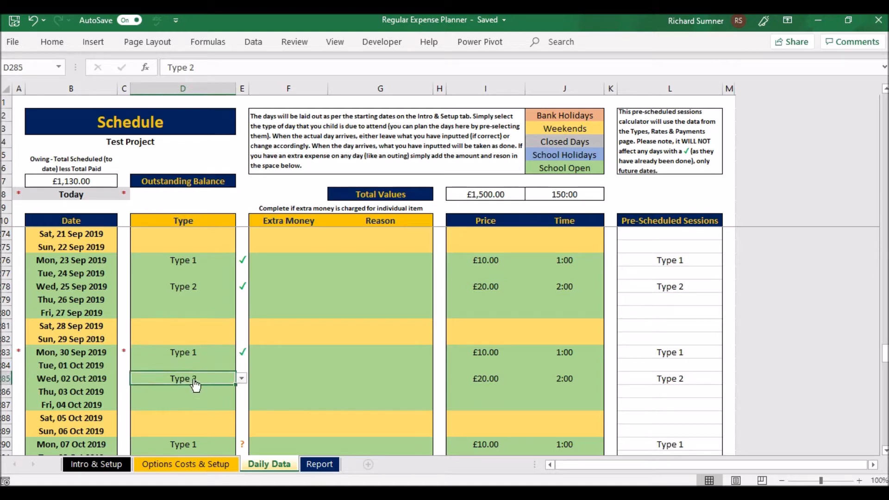
click(261, 380)
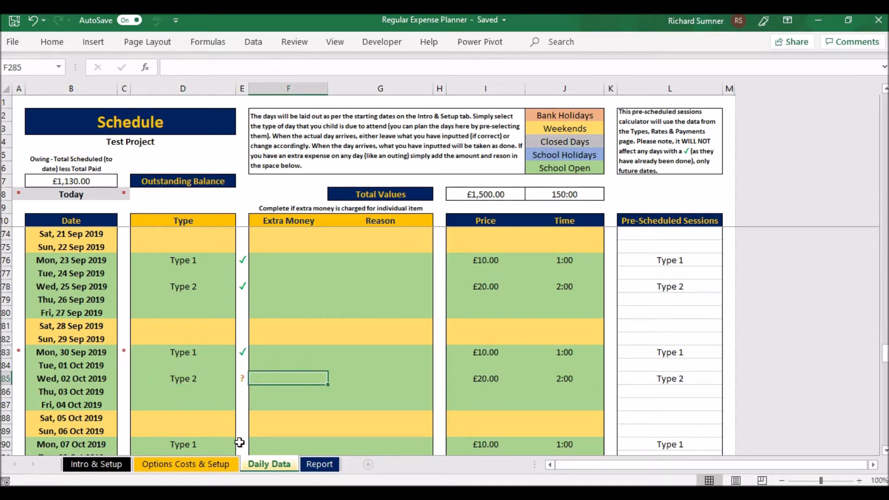
- Compare the status marks of the late September sessions with those of the October 2019 sessions
scroll(223, 407, down, 3)
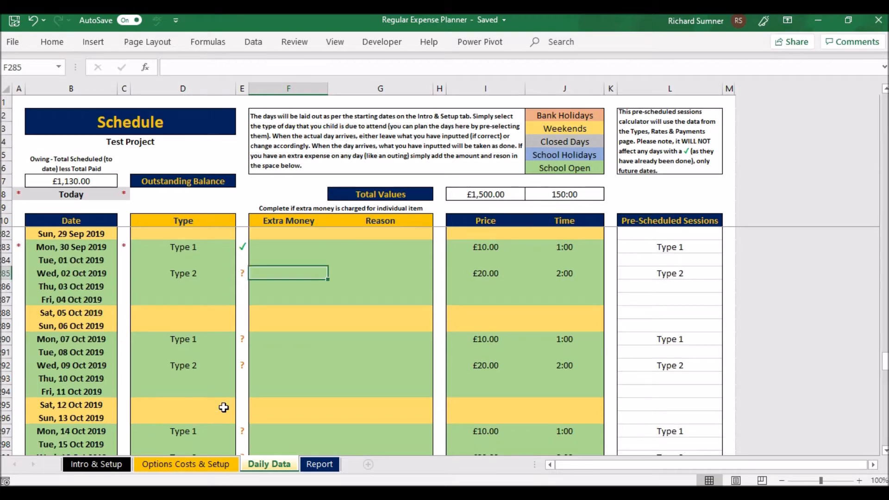
scroll(224, 407, down, 4)
scroll(223, 406, up, 7)
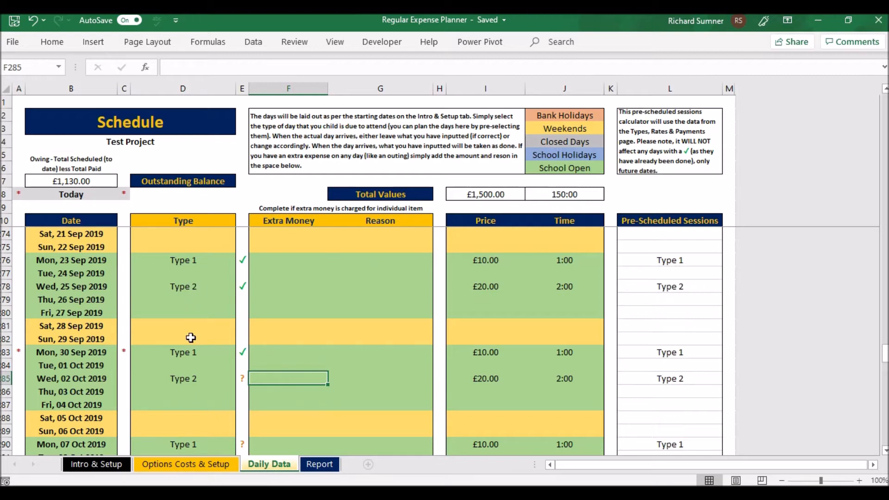
scroll(189, 335, down, 2)
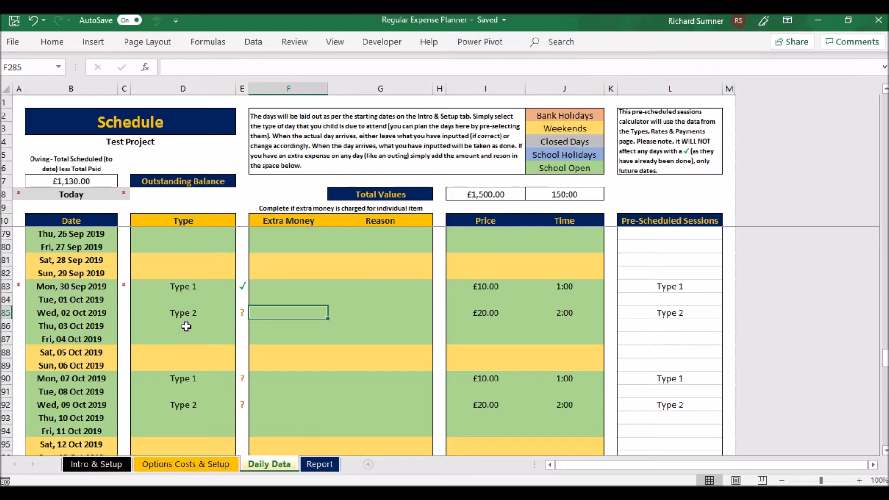
scroll(185, 327, down, 2)
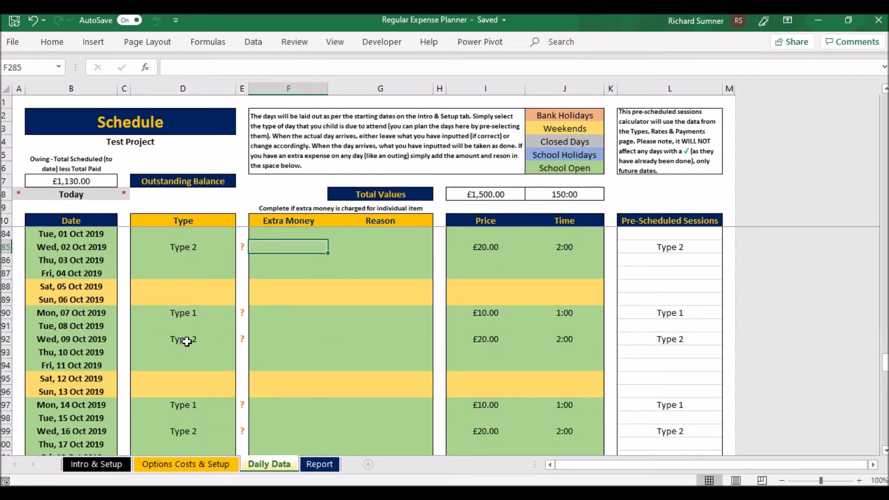
- Clear the Type for Wed, 09 Oct 2019 and choose Type 2 for that day again
click(186, 340)
key(Delete)
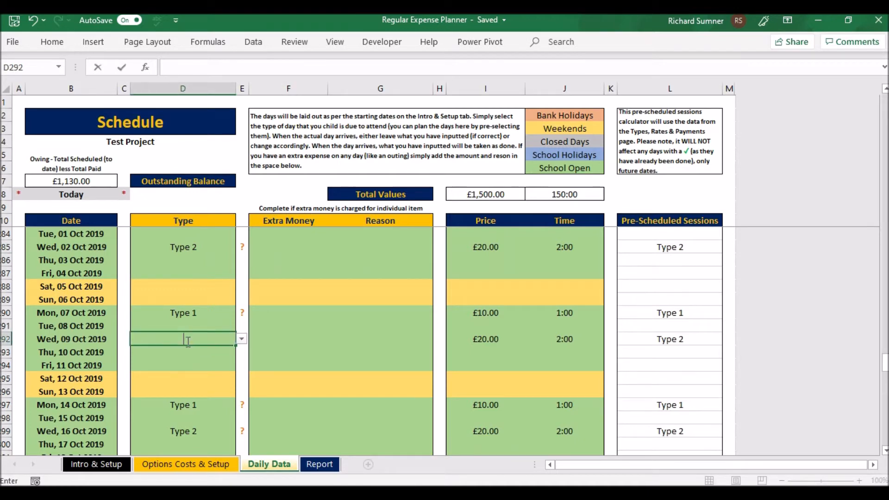
click(189, 348)
click(187, 340)
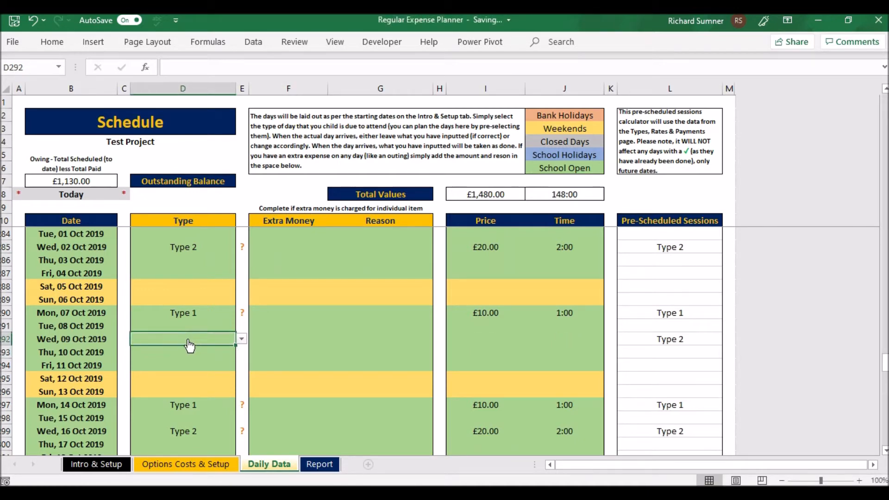
click(242, 340)
click(207, 366)
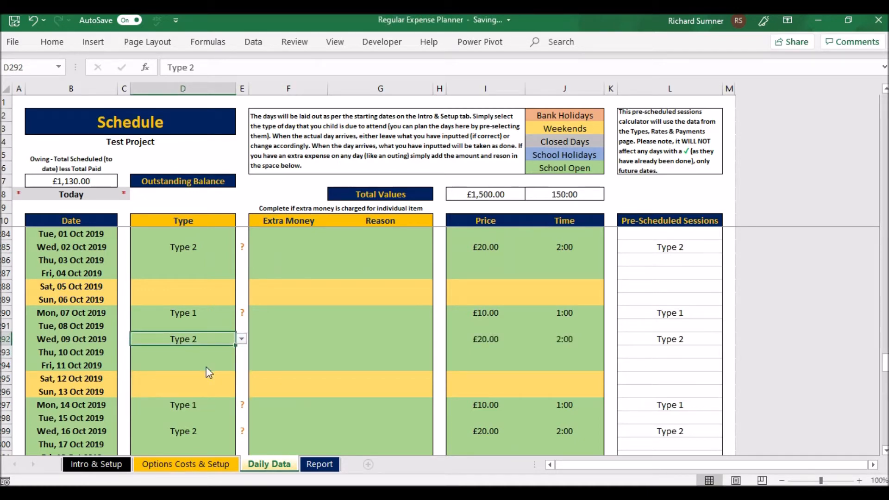
click(258, 363)
- Return to the first row of the schedule and select cell A1 of the Daily Data sheet
scroll(266, 362, up, 12)
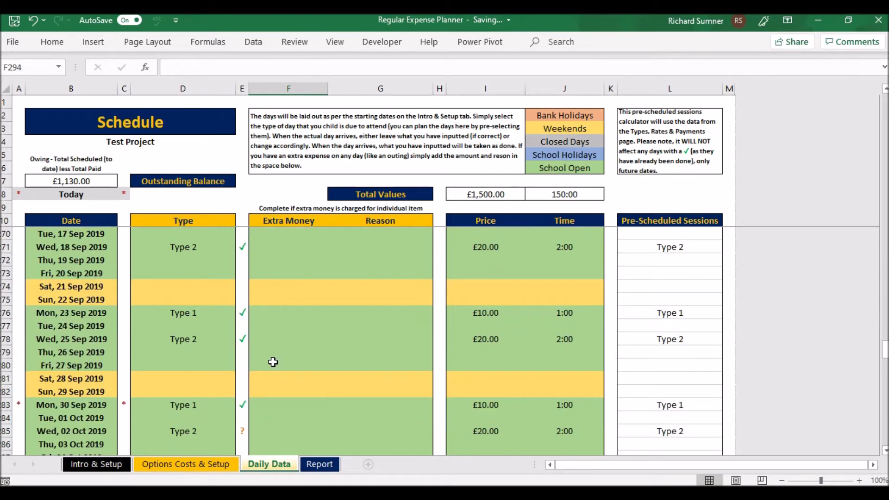
scroll(273, 362, up, 8)
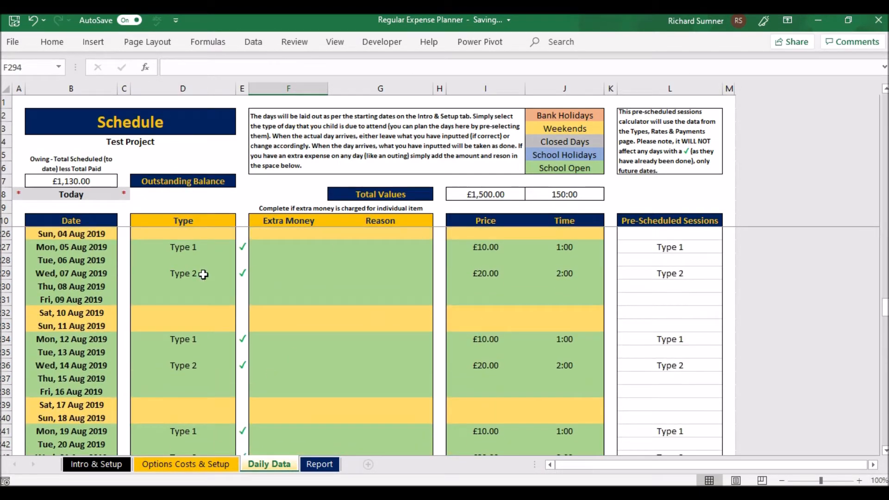
click(185, 299)
key(ctrl+Up)
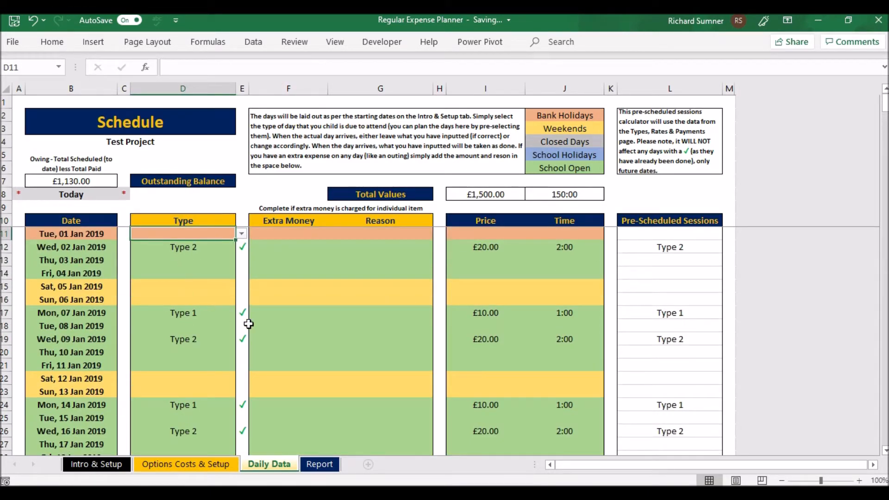
click(19, 102)
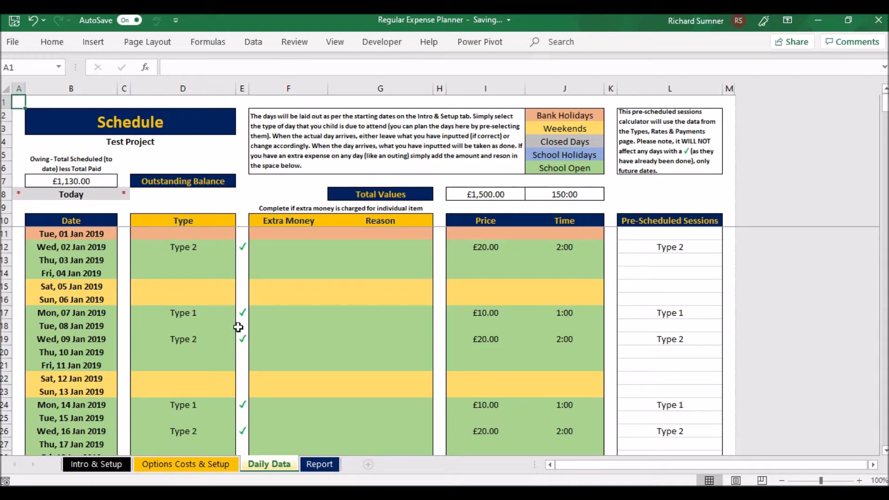
- Examine the Report sheet's full-year and monthly breakdown charts by type and the Costs Occurred, Planned & Paid chart
click(321, 464)
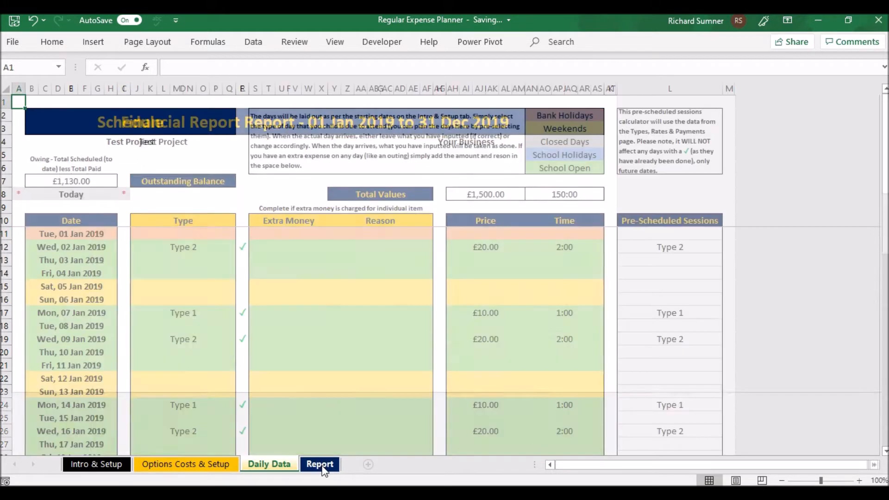
scroll(408, 298, down, 1)
scroll(407, 298, down, 1)
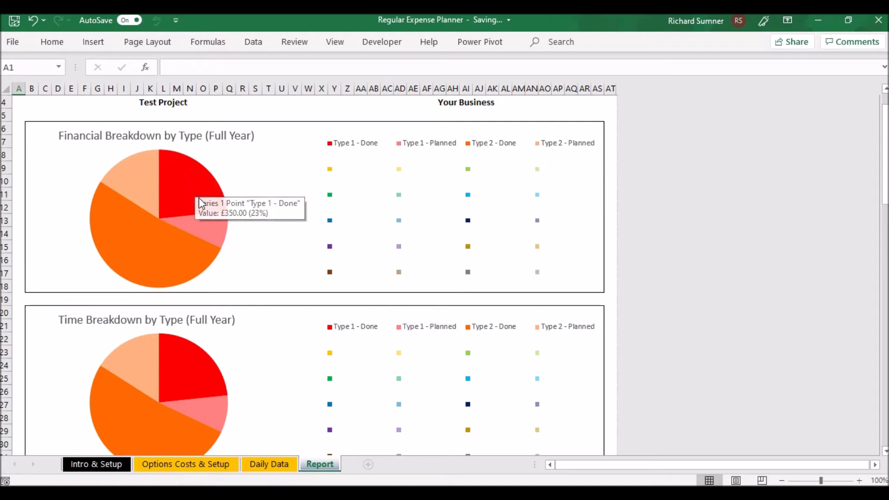
mouse_move(168, 182)
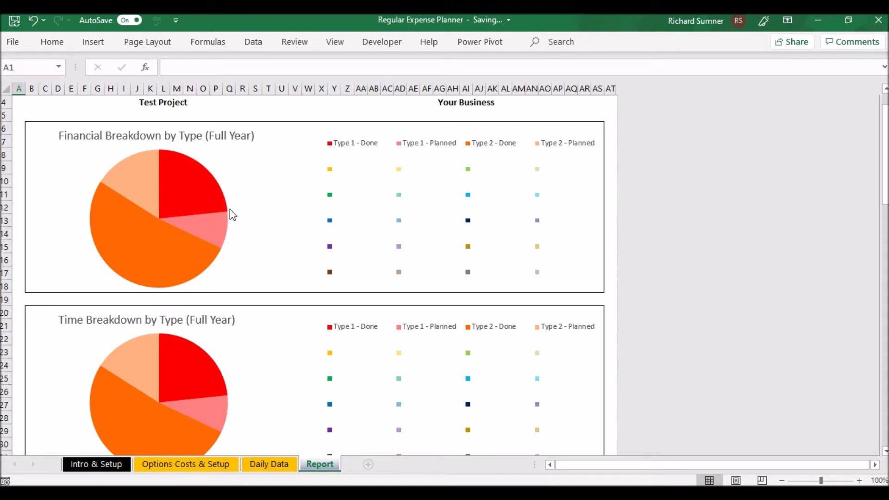
scroll(271, 208, down, 3)
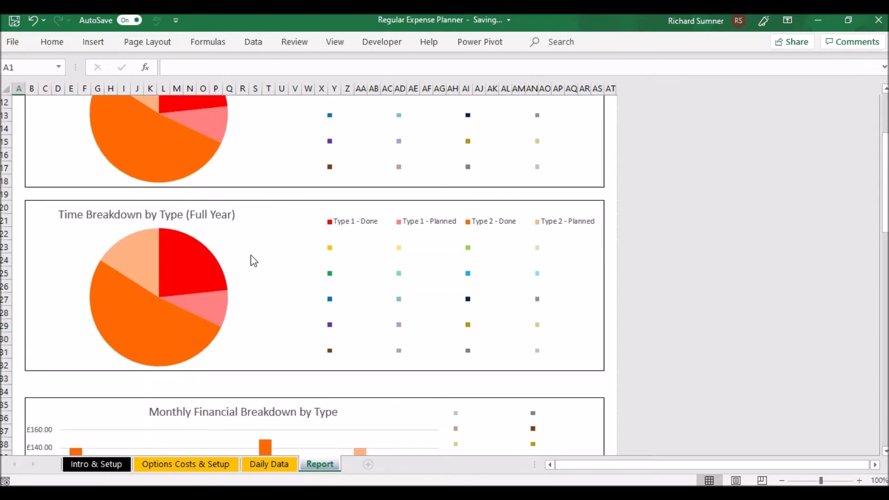
scroll(250, 306, down, 5)
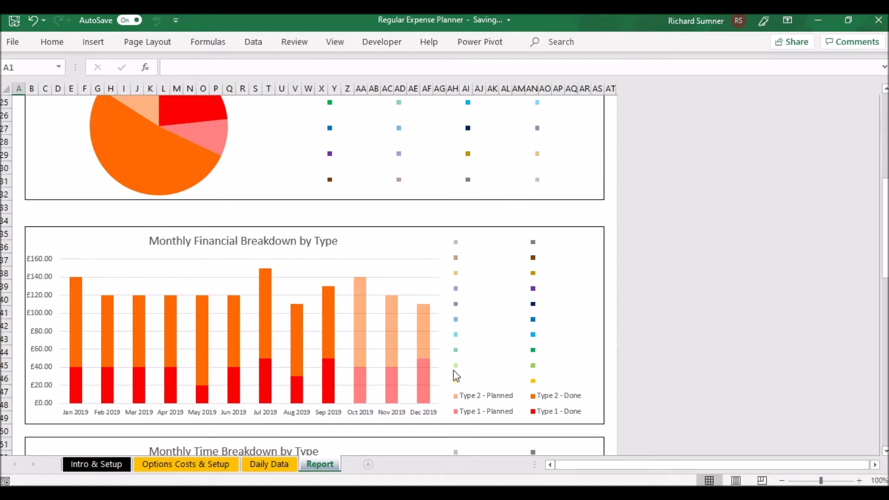
scroll(454, 370, down, 2)
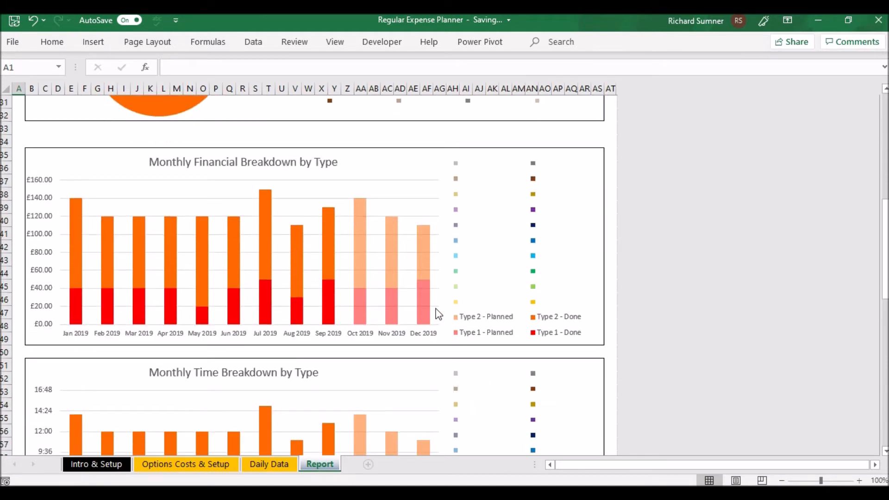
scroll(435, 312, down, 3)
scroll(437, 314, down, 4)
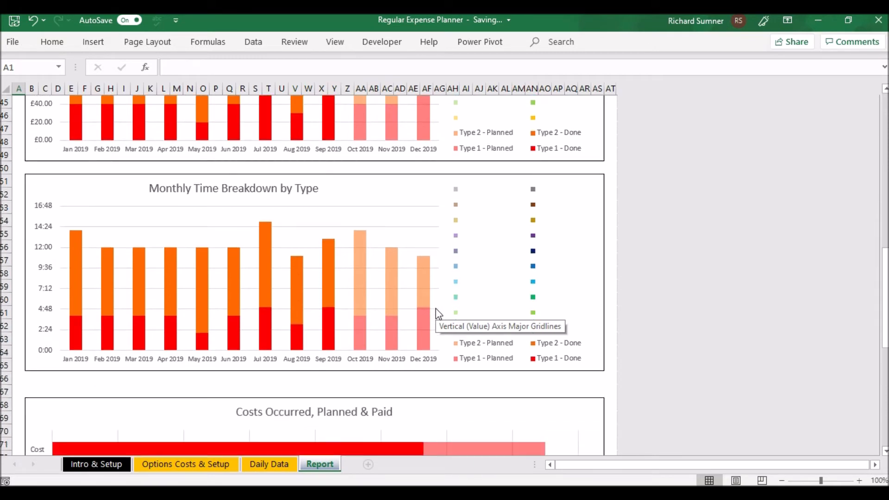
scroll(438, 313, down, 3)
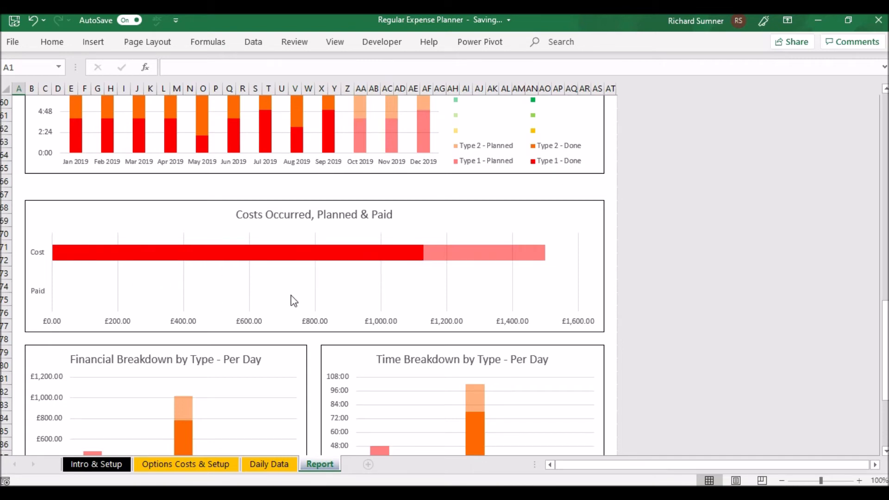
- Record a payment of £1,000.00 dated 30 Sep 2019 in row 11 of the payments table on the Options Costs & Setup sheet
click(222, 465)
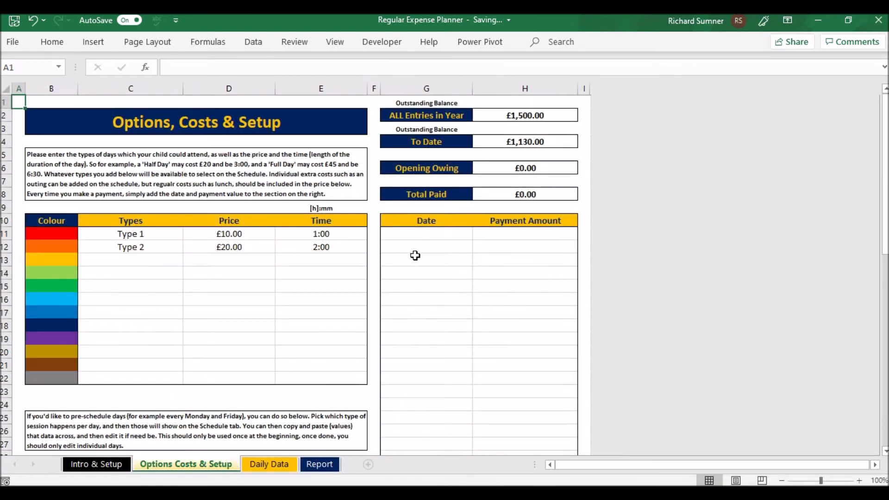
click(429, 235)
text(30)
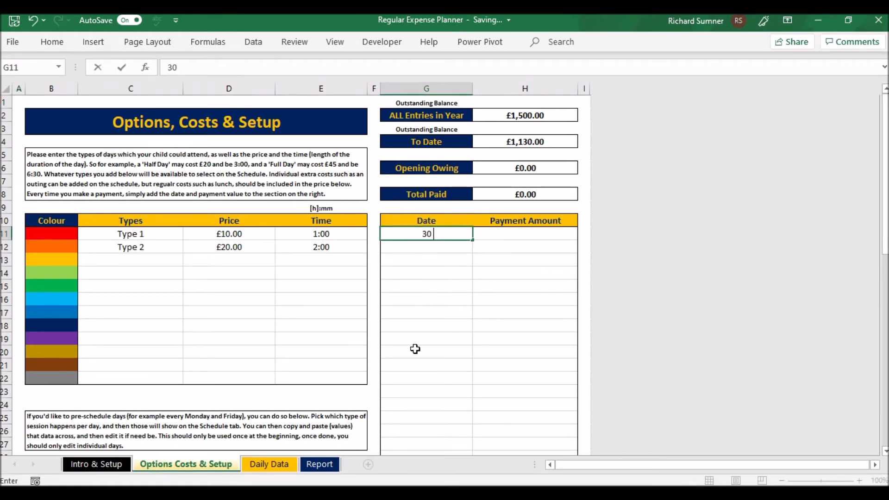
text( oct)
key(BackSpace)
key(BackSpace)
key(BackSpace)
text(sep)
key(Tab)
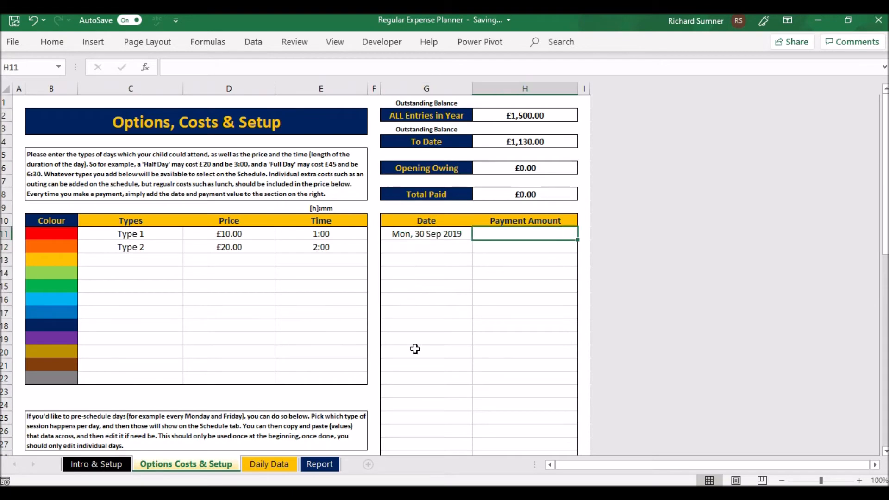
text(1000)
key(Return)
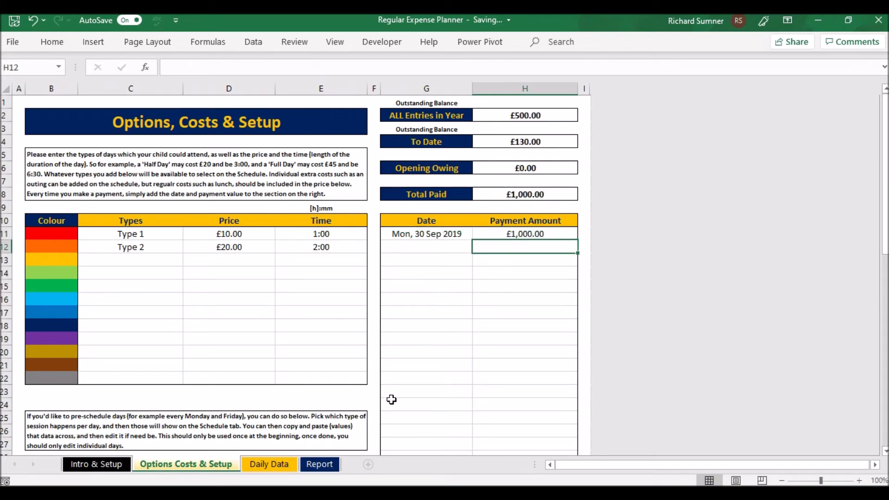
- Check the Paid bar on the Report sheet and examine the per-day financial and time breakdown charts
click(306, 464)
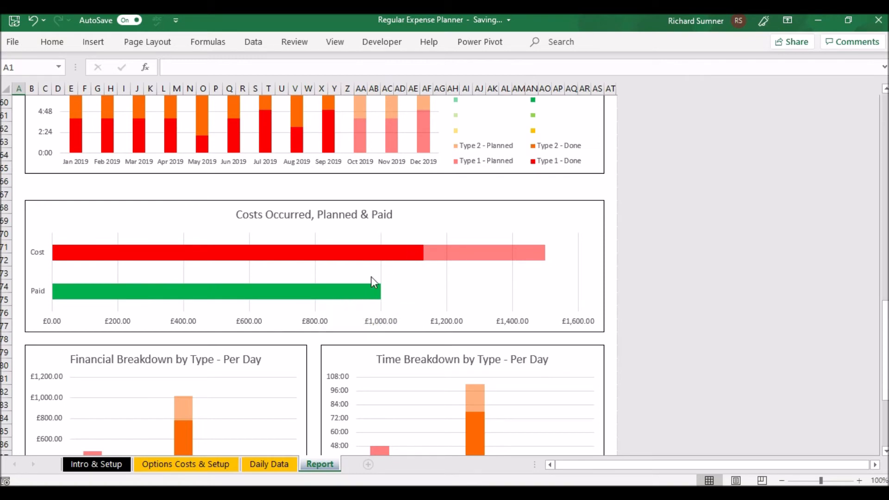
scroll(403, 275, down, 2)
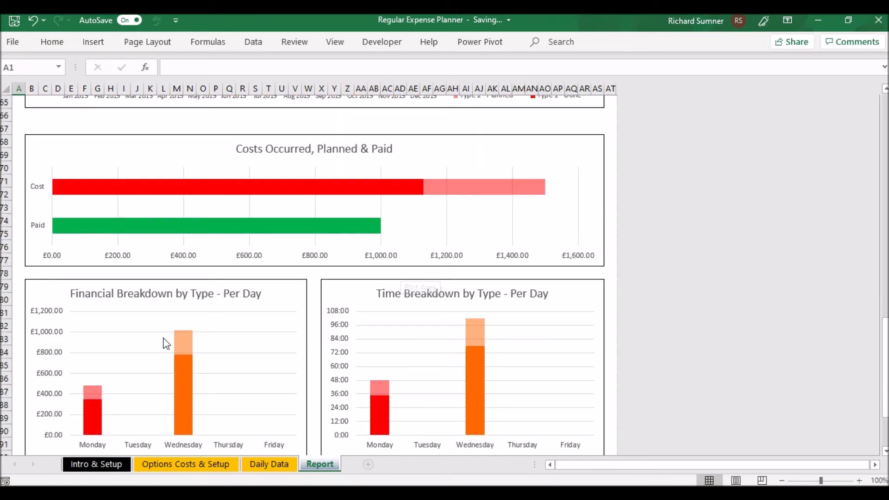
scroll(164, 339, down, 1)
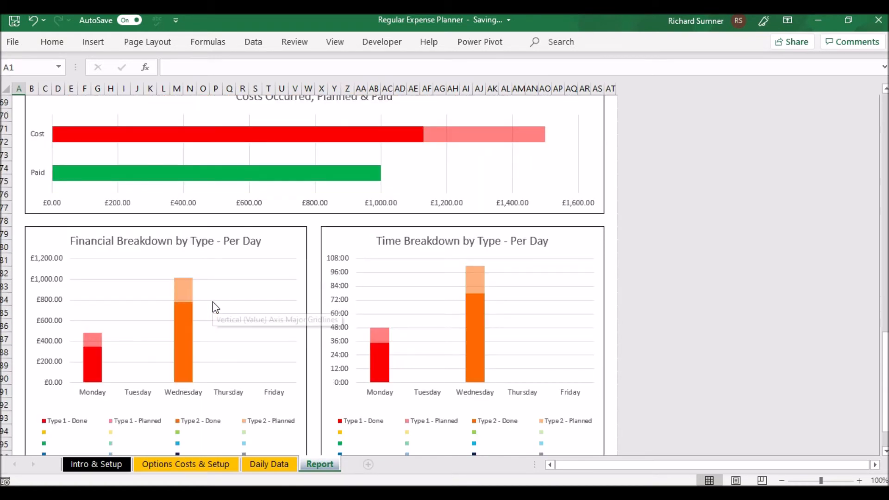
scroll(212, 303, down, 2)
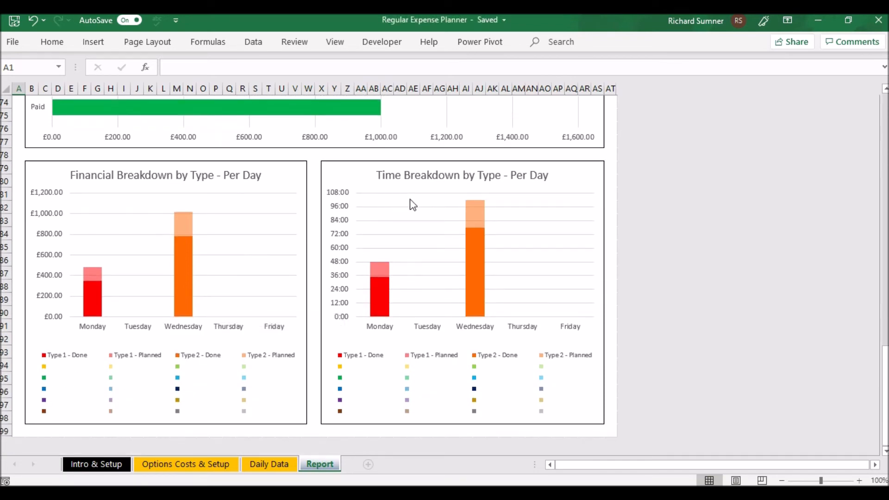
- Look over the Report sheet's charts from the beginning, the Daily Data schedule and the Options Costs & Setup sheet
scroll(410, 202, down, 2)
scroll(410, 204, up, 20)
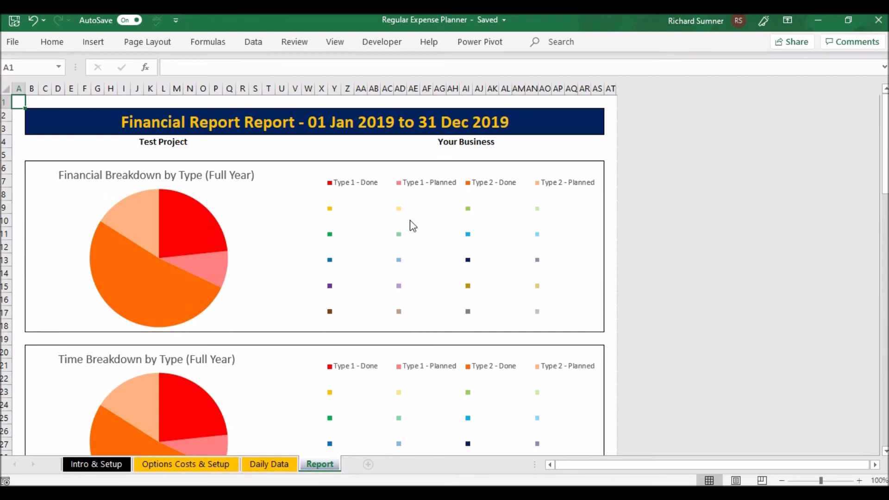
click(268, 463)
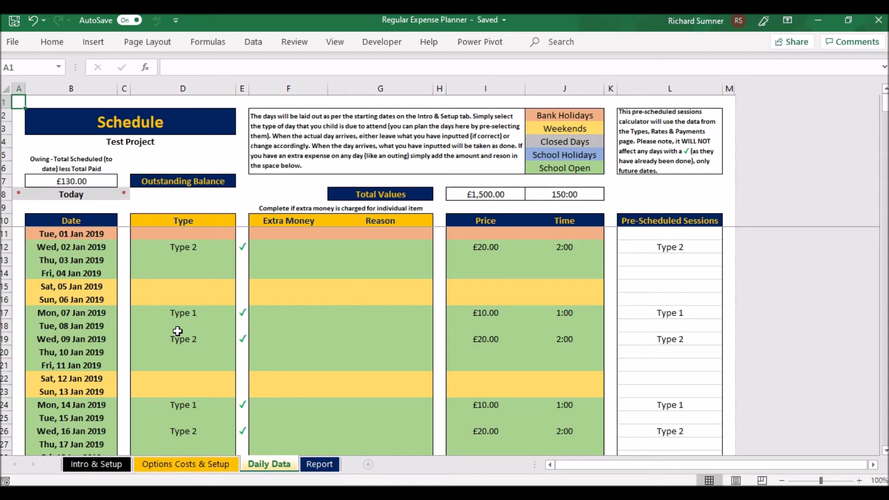
click(169, 464)
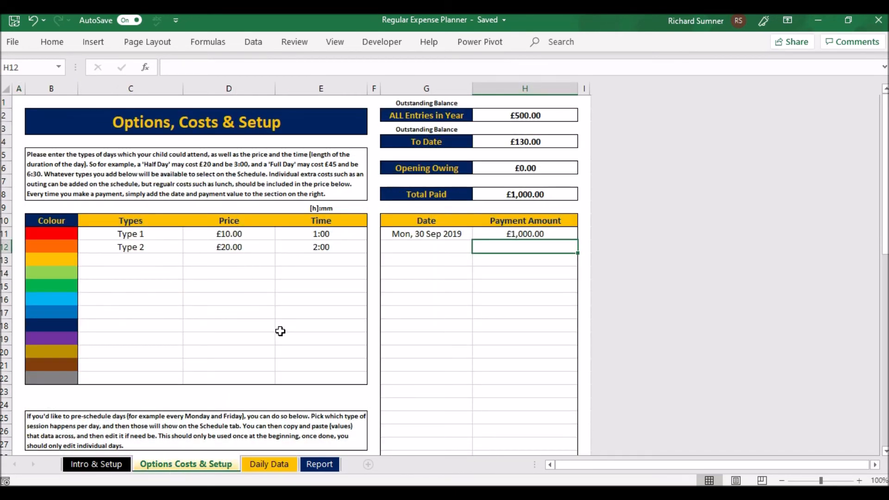
- Choose the blank option as the session type for Thu, 10 Jan 2019 on the Daily Data sheet
click(279, 464)
click(180, 354)
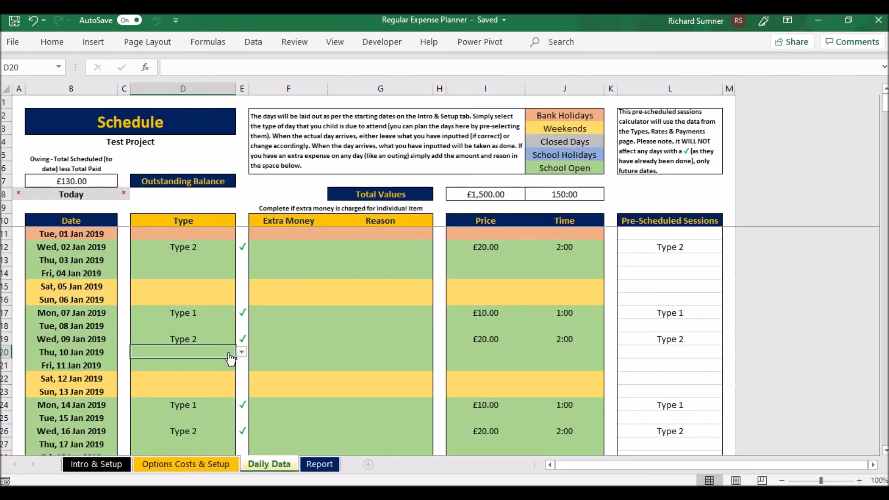
click(241, 352)
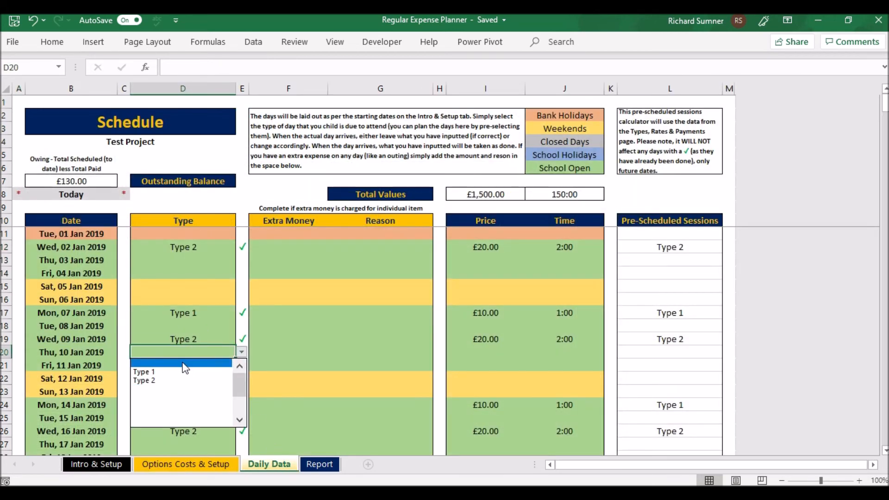
click(185, 364)
- Revisit the Options Costs & Setup and Daily Data sheets and return to the Intro & Setup sheet
click(222, 467)
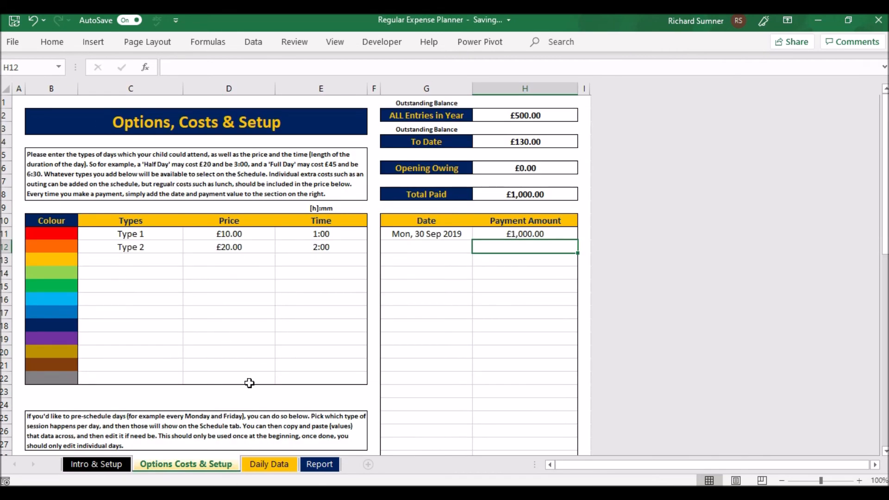
click(263, 465)
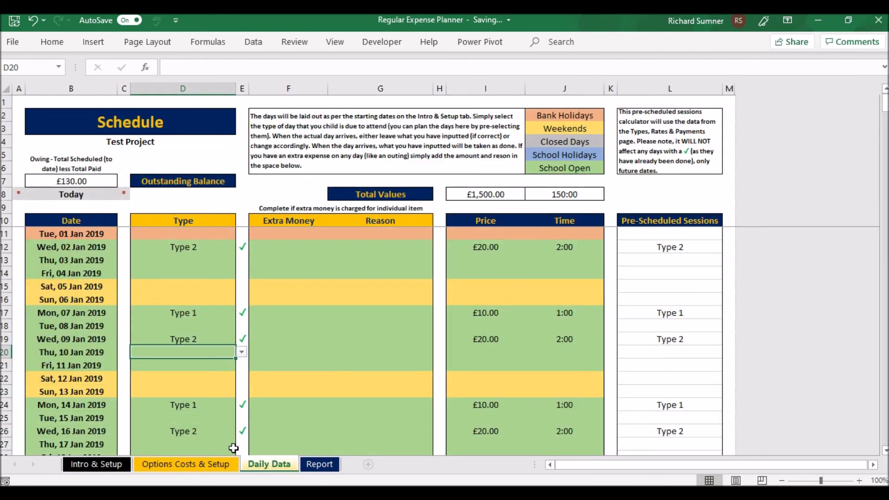
click(202, 464)
click(124, 468)
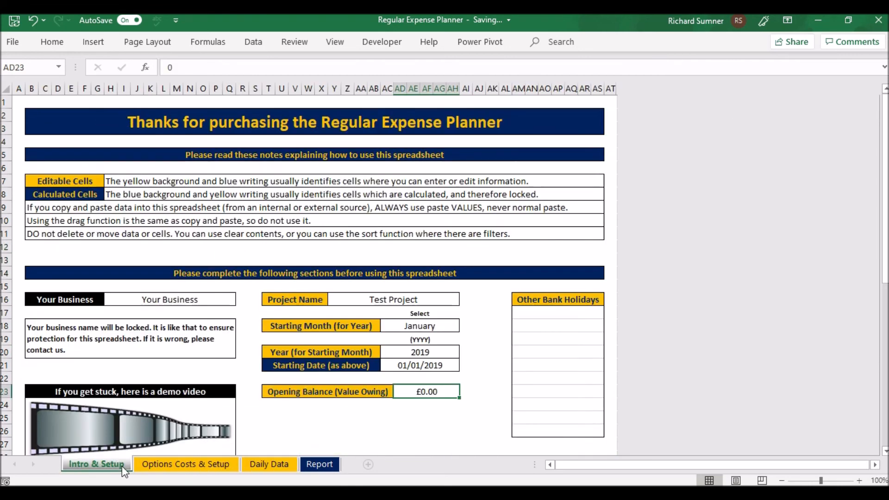